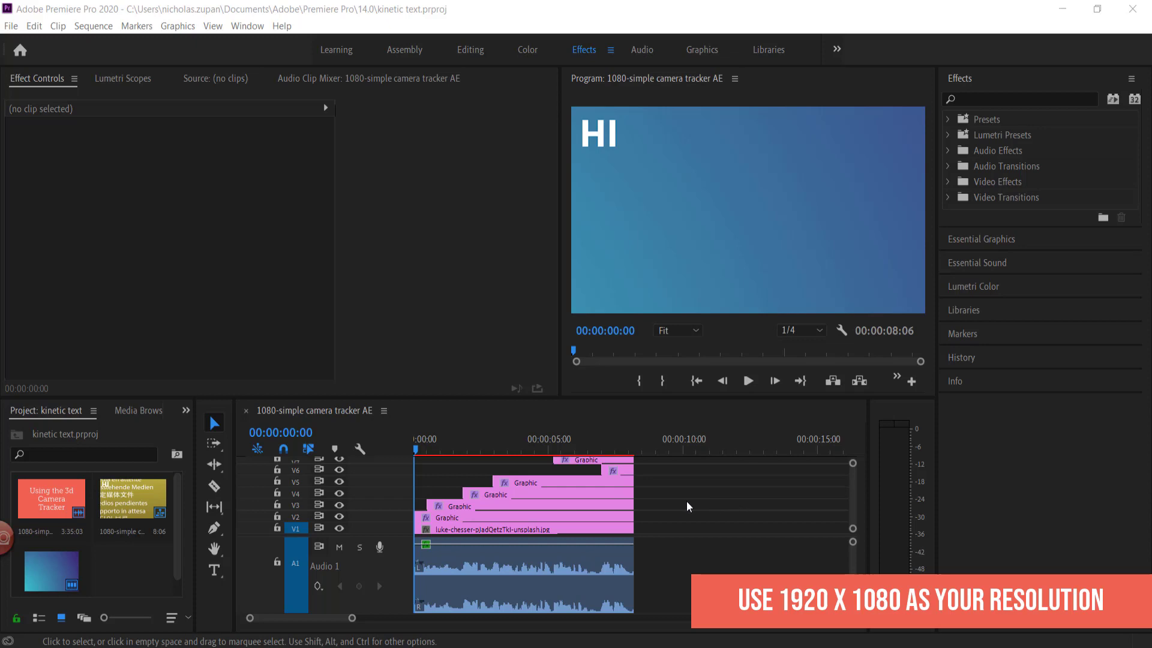
Clear all existing graphics and audio from the sequence and place the 1080-simple camera tracker AE video at its start
key("Delete")
left_click(469, 566)
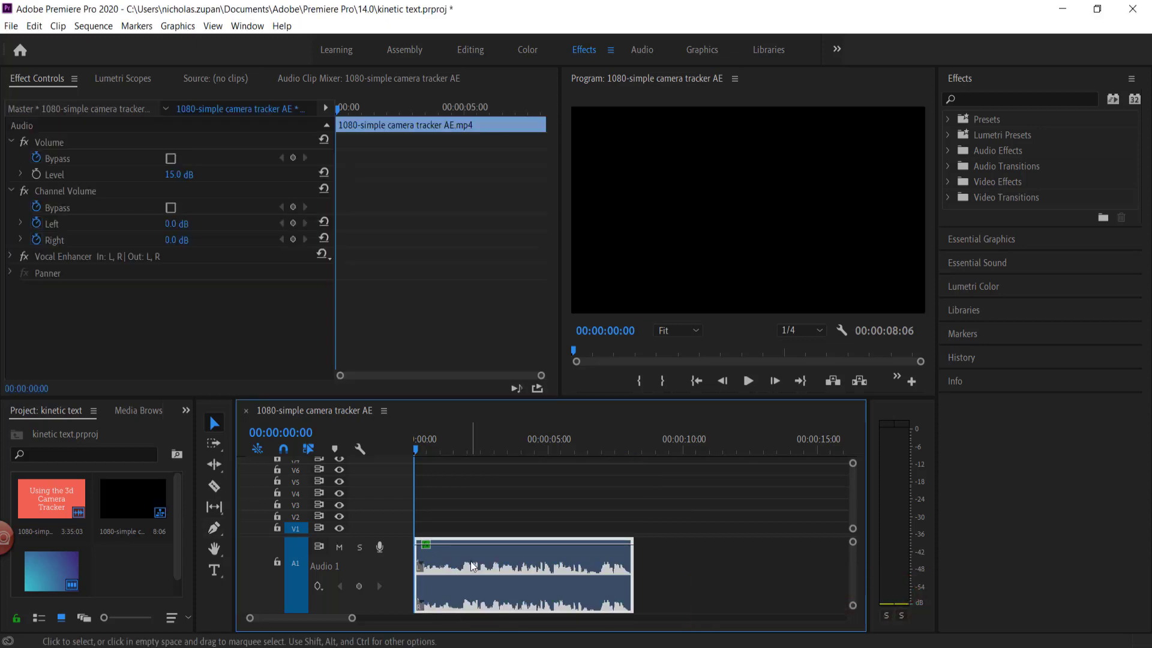
key("Delete")
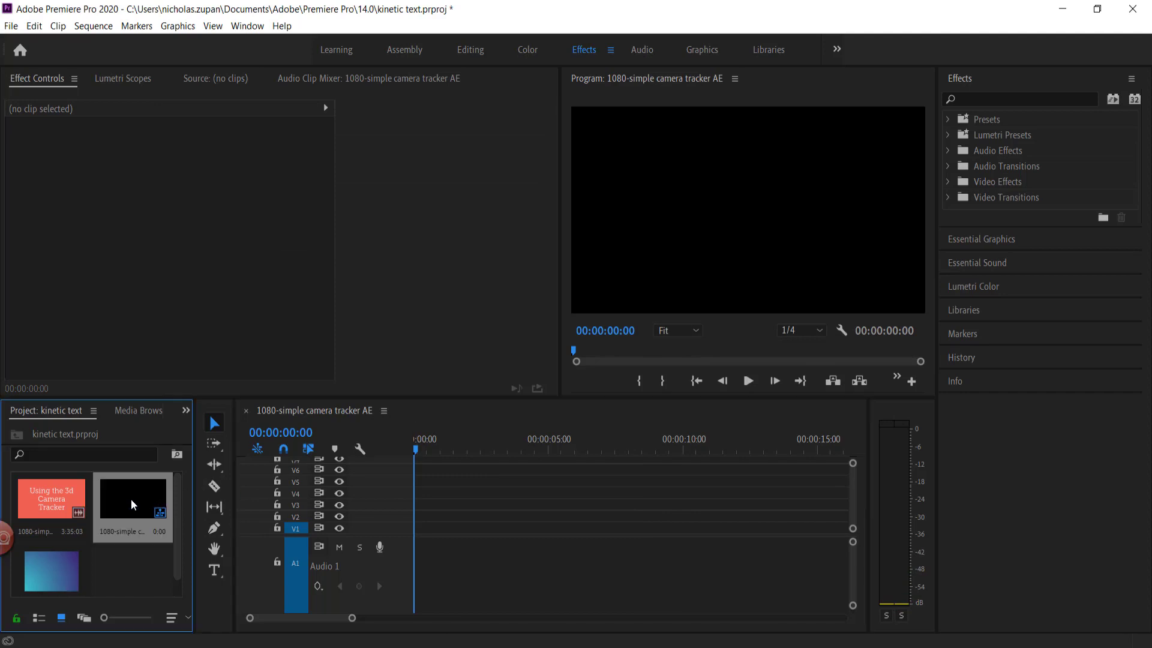
left_click_drag(52, 498, 415, 556)
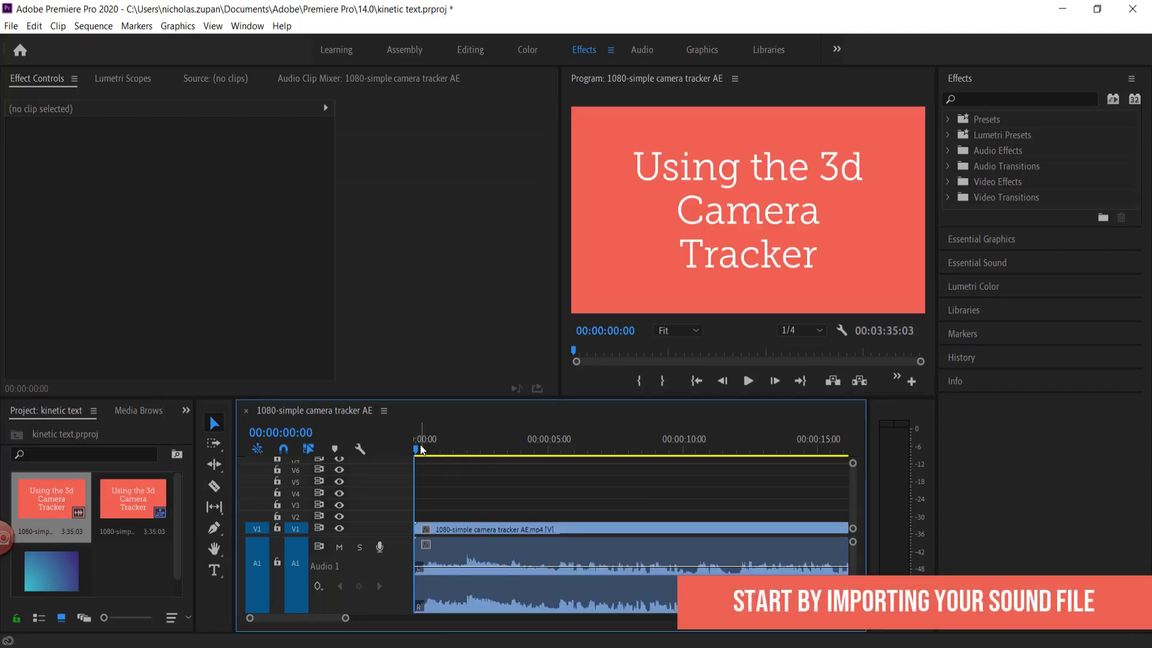
Find a short spoken sentence and split the clip around it at about 00:00:10:14 and 00:00:12:04
left_click_drag(422, 451, 830, 455)
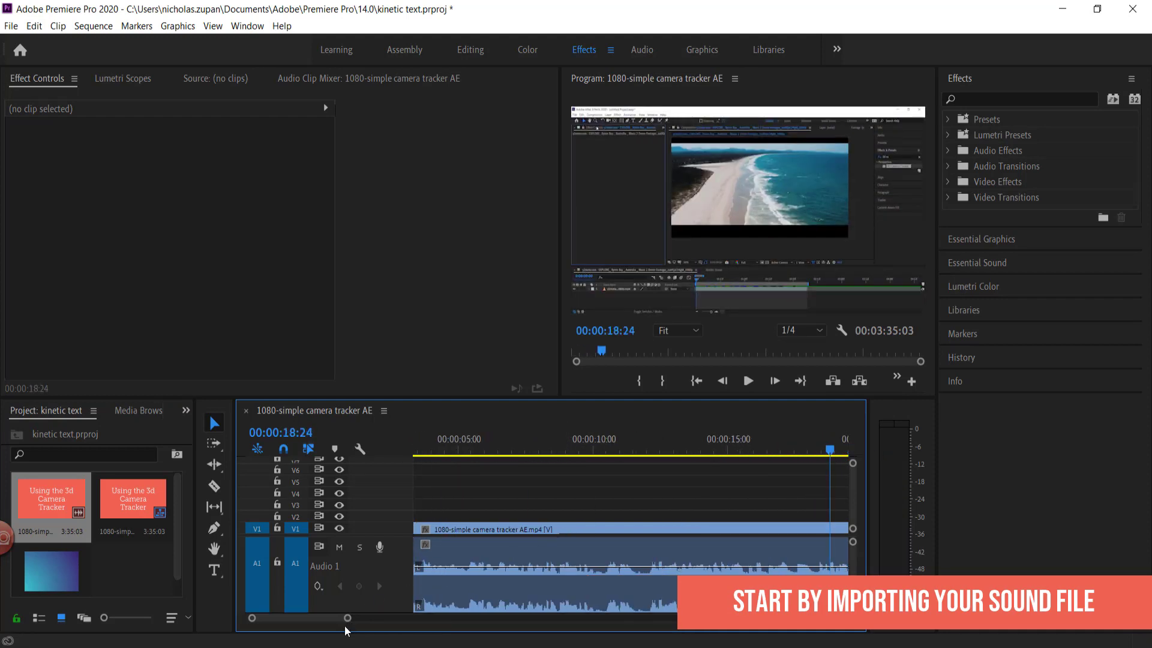
left_click_drag(347, 618, 780, 622)
left_click_drag(416, 450, 446, 454)
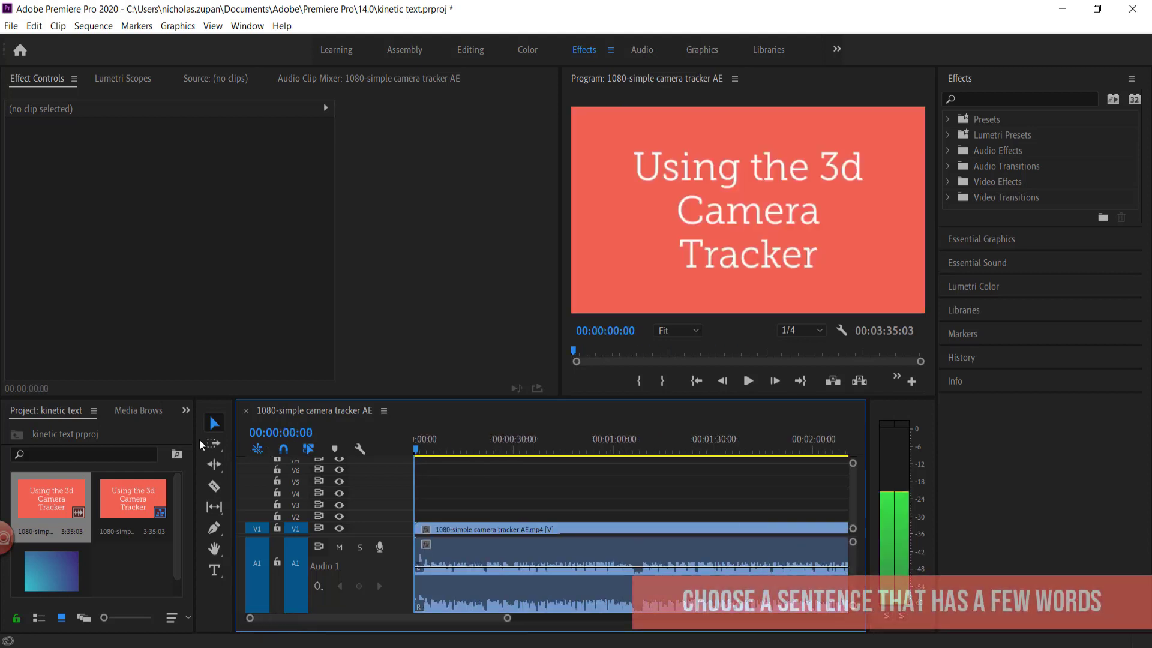
scroll(449, 527, "up", 1)
key("=")
left_click(449, 450)
key("c")
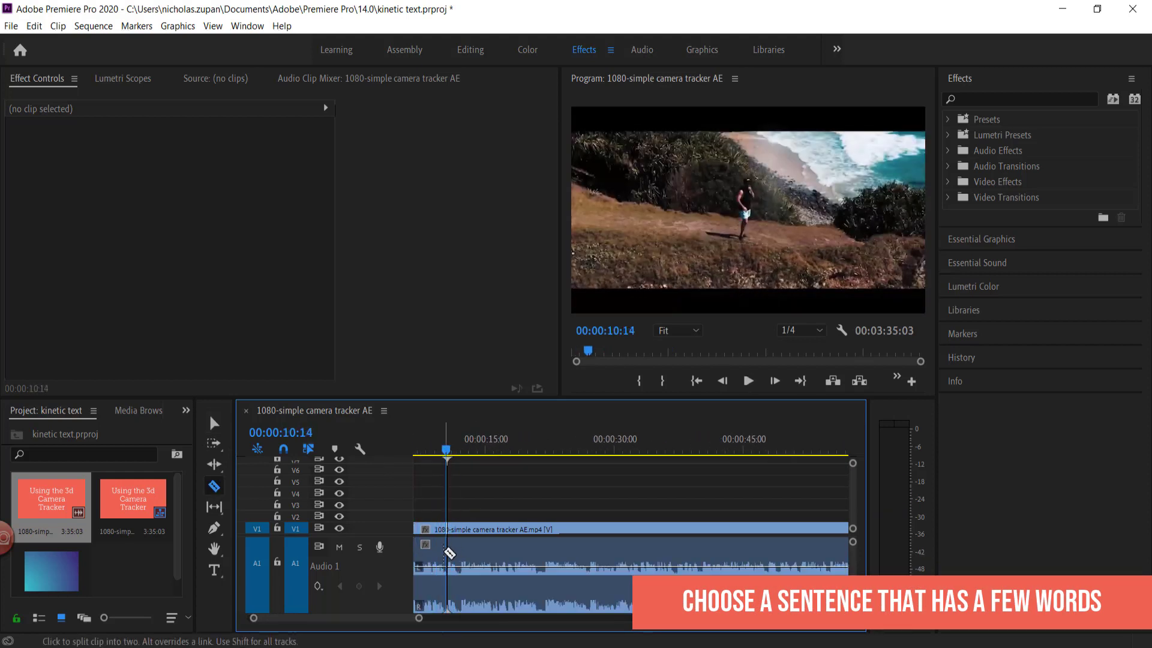
left_click(461, 549)
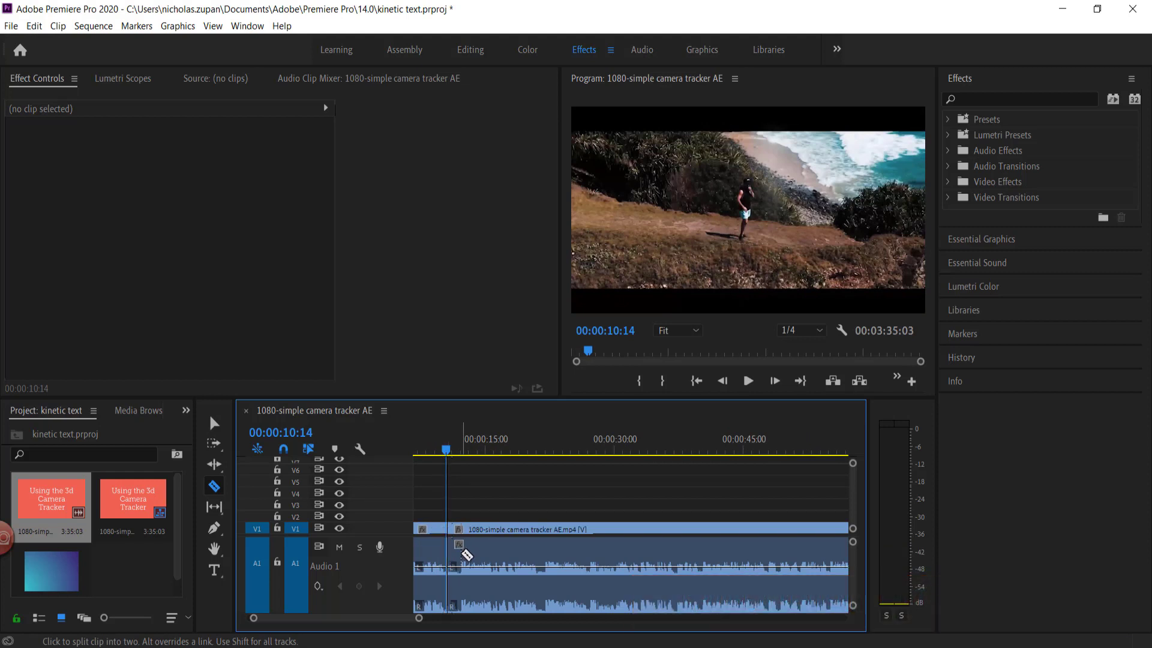
Delete the footage after and before the isolated sentence, keeping only the short middle segment
key("v")
left_click(495, 553)
key("Delete")
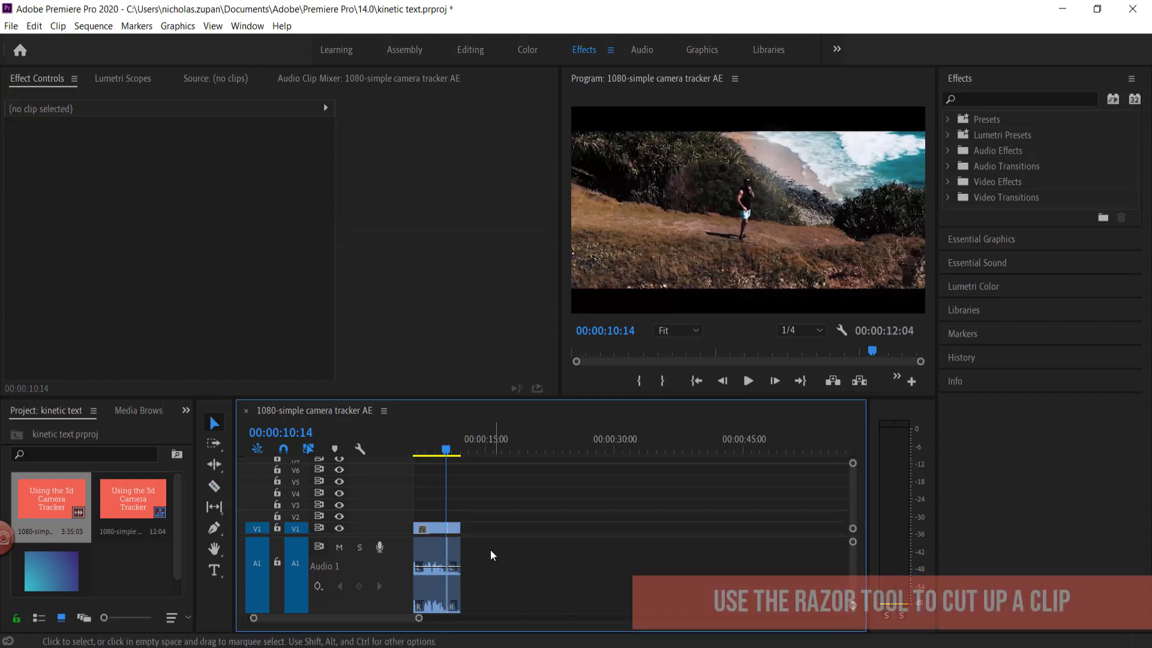
left_click(430, 545)
key("Delete")
scroll(428, 536, "up", 2)
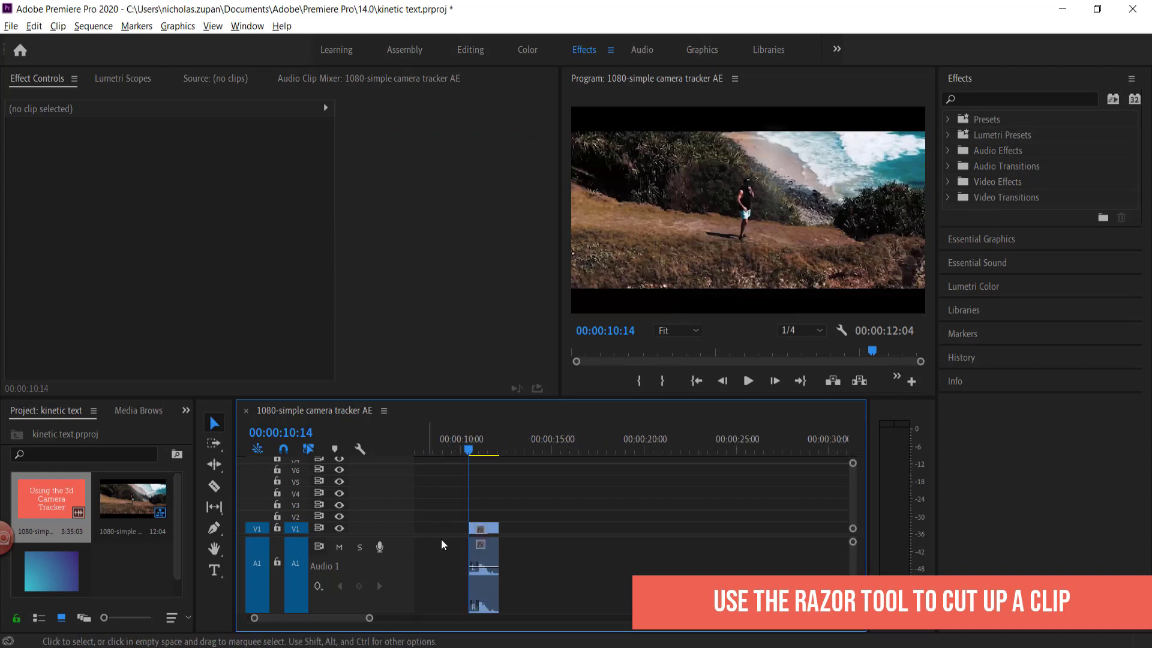
Move the remaining segment to the start of the sequence and play it back
left_click_drag(540, 532, 416, 532)
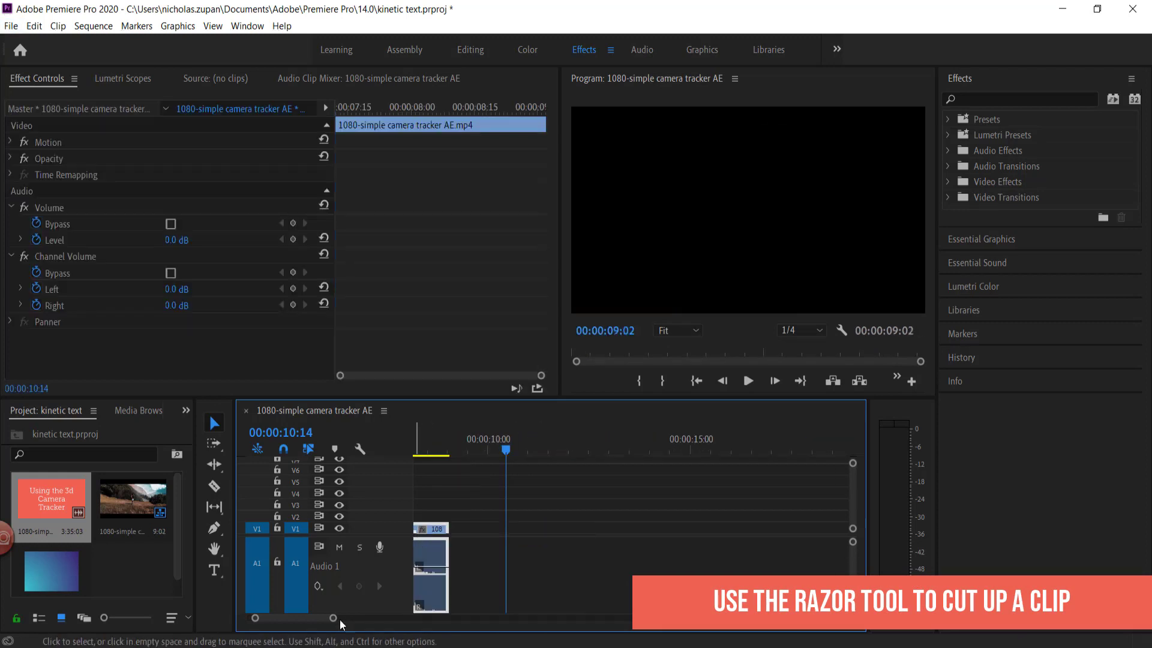
left_click_drag(296, 620, 292, 621)
left_click_drag(751, 537, 445, 533)
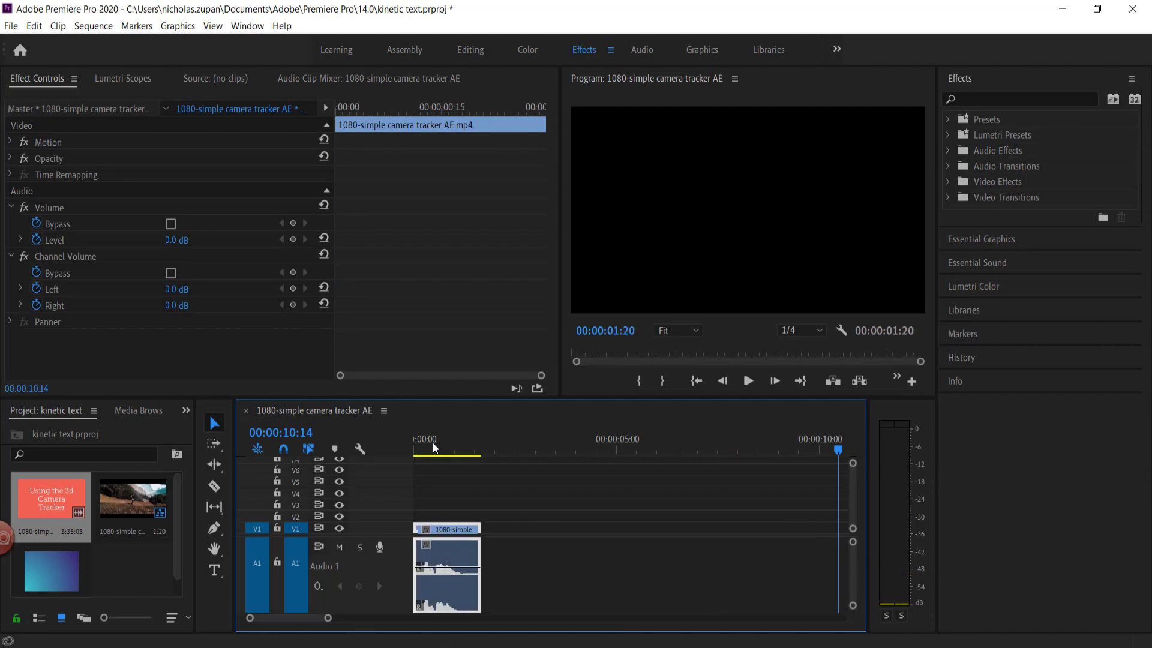
key("Home")
key("space")
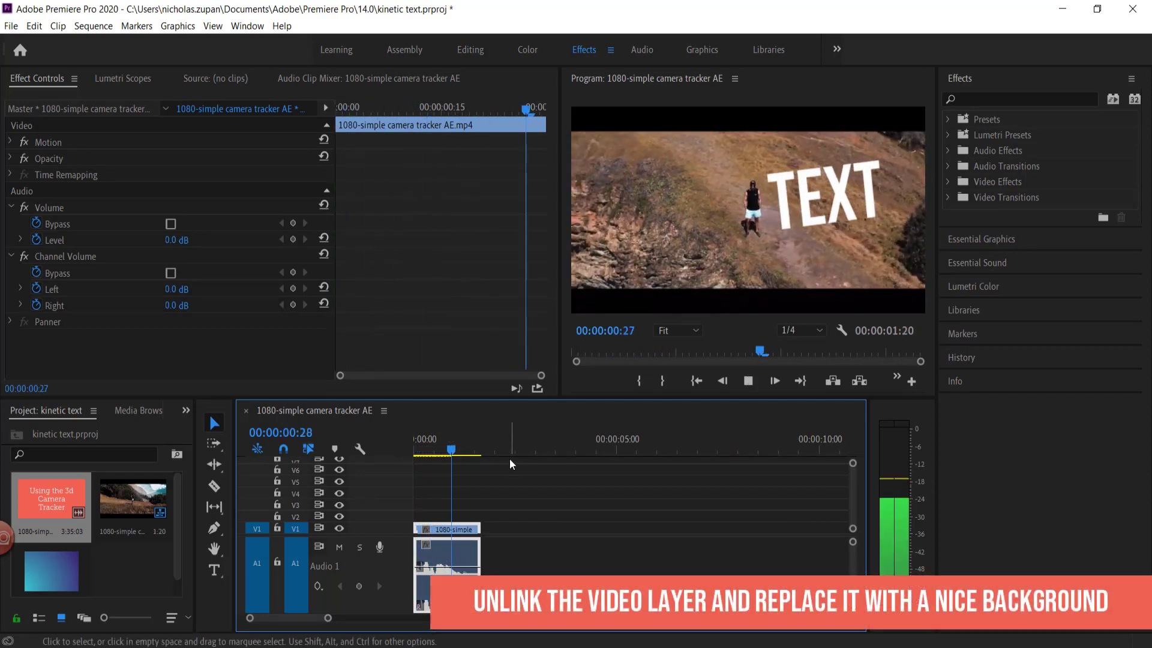
key("space")
Unlink the segment's video from its audio and delete the video part
right_click(455, 535)
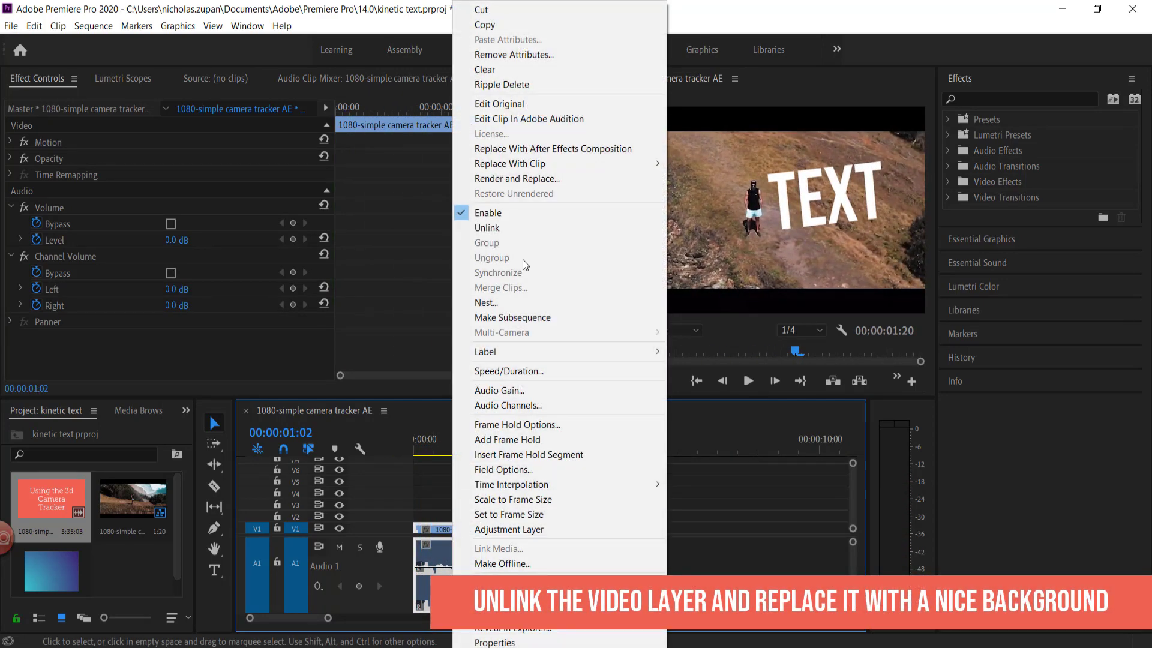
left_click(480, 227)
key("Delete")
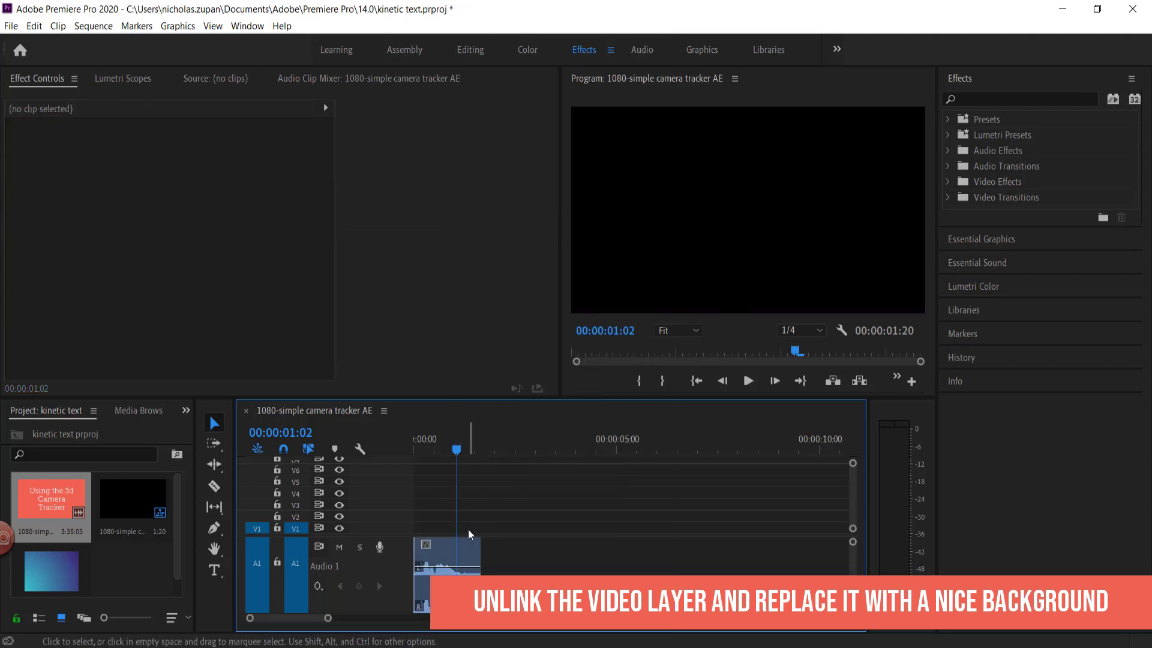
Place the blue gradient image on V1 at the sequence start, trim it to the audio's length and play the result
left_click_drag(51, 570, 420, 529)
left_click_drag(612, 529, 480, 534)
left_click_drag(456, 451, 414, 470)
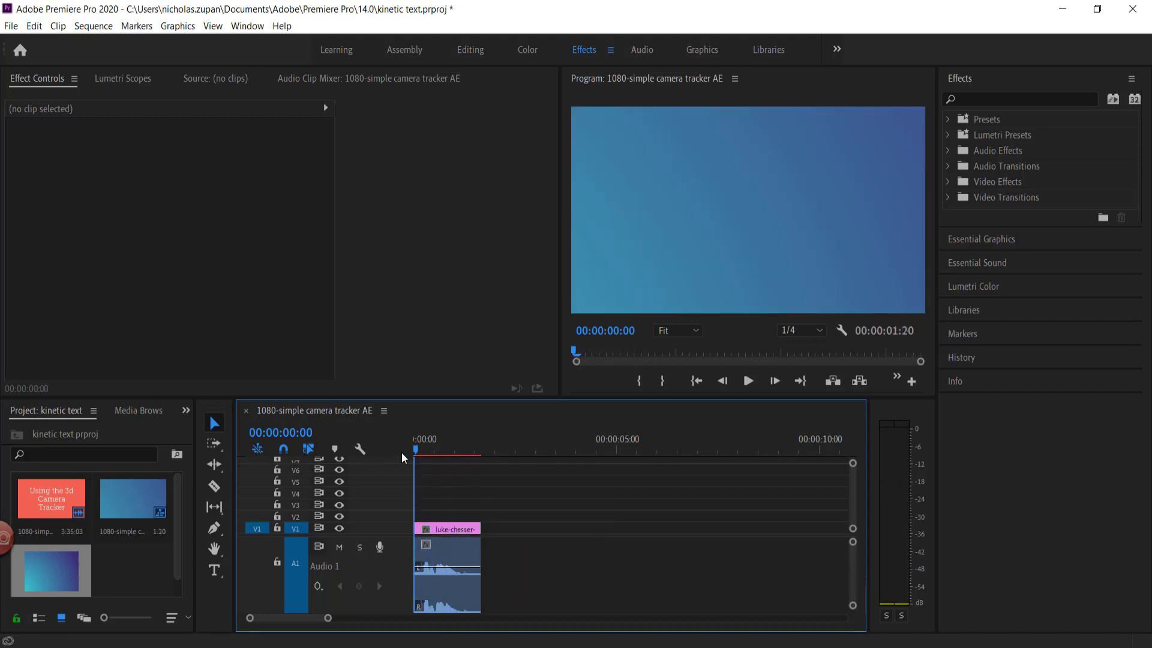
key("space")
key("space")
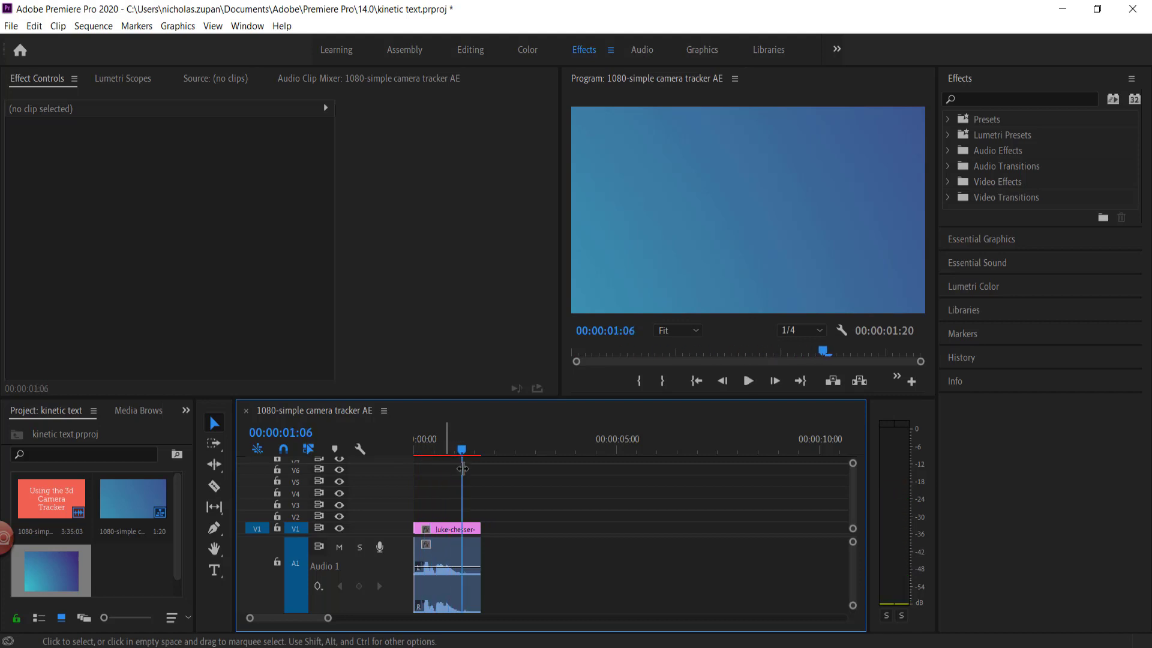
Switch to the Graphics workspace and add a wide text box over the gradient reading "so lets dive in"
left_click(702, 52)
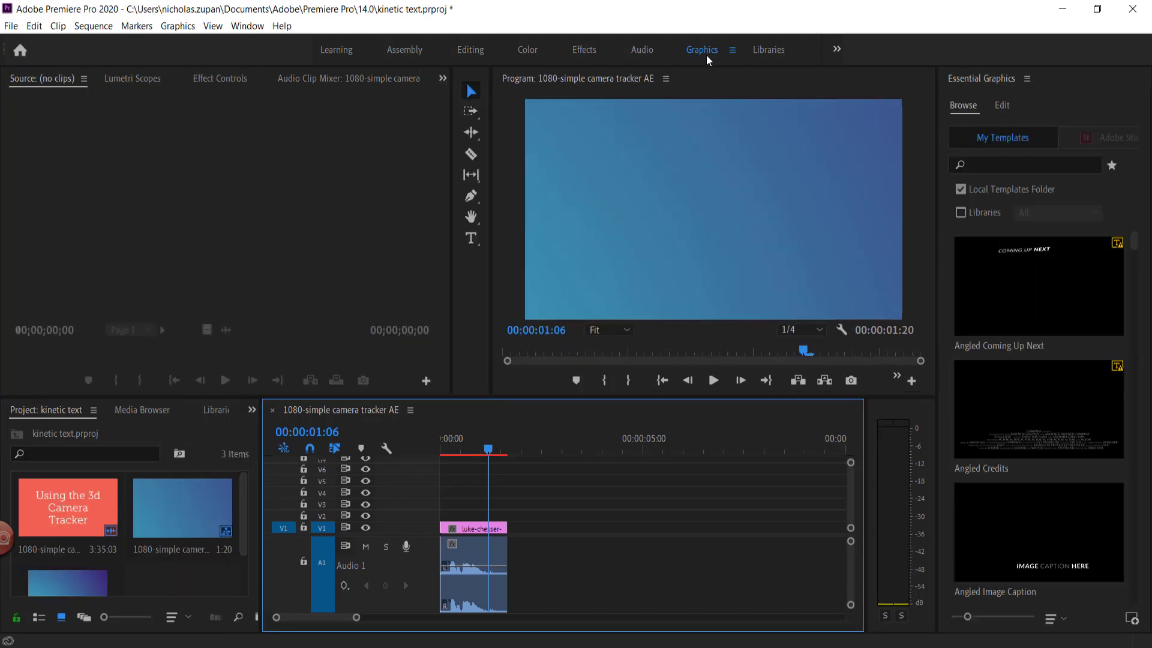
left_click(472, 240)
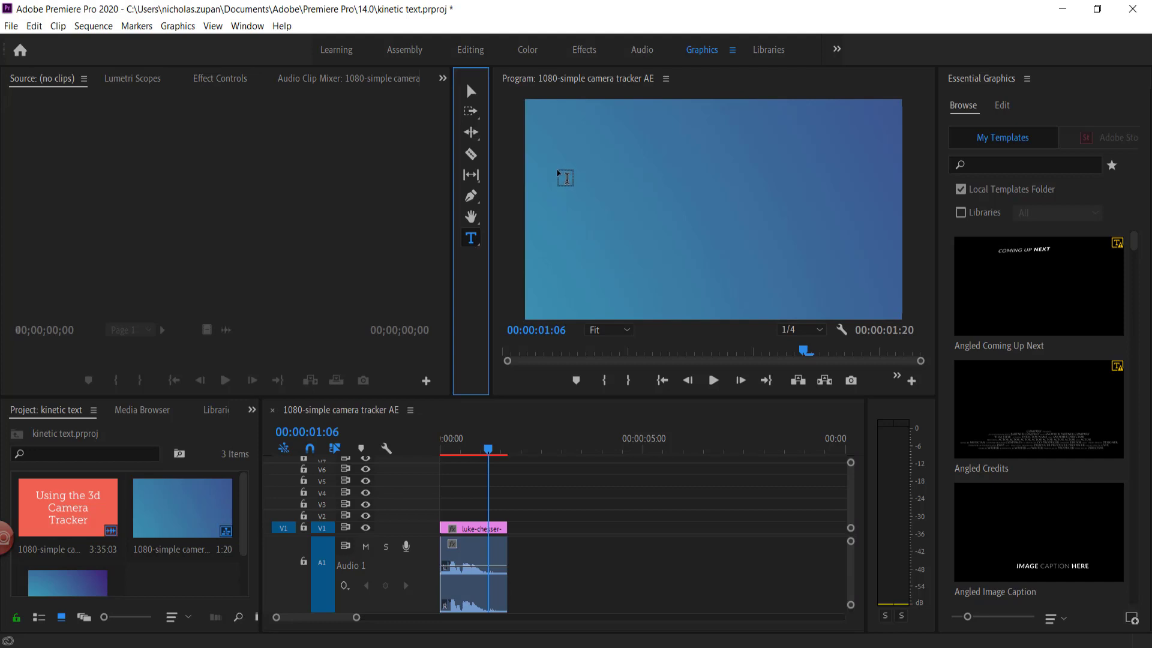
left_click_drag(541, 152, 896, 252)
type("s")
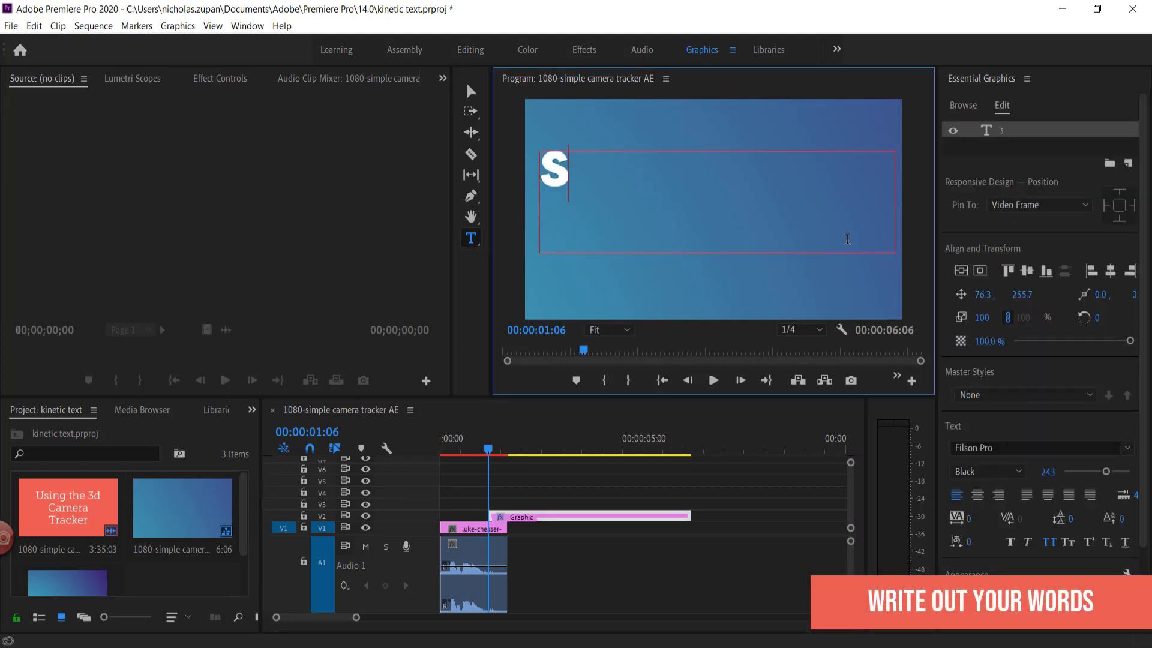
type("o lets dive in")
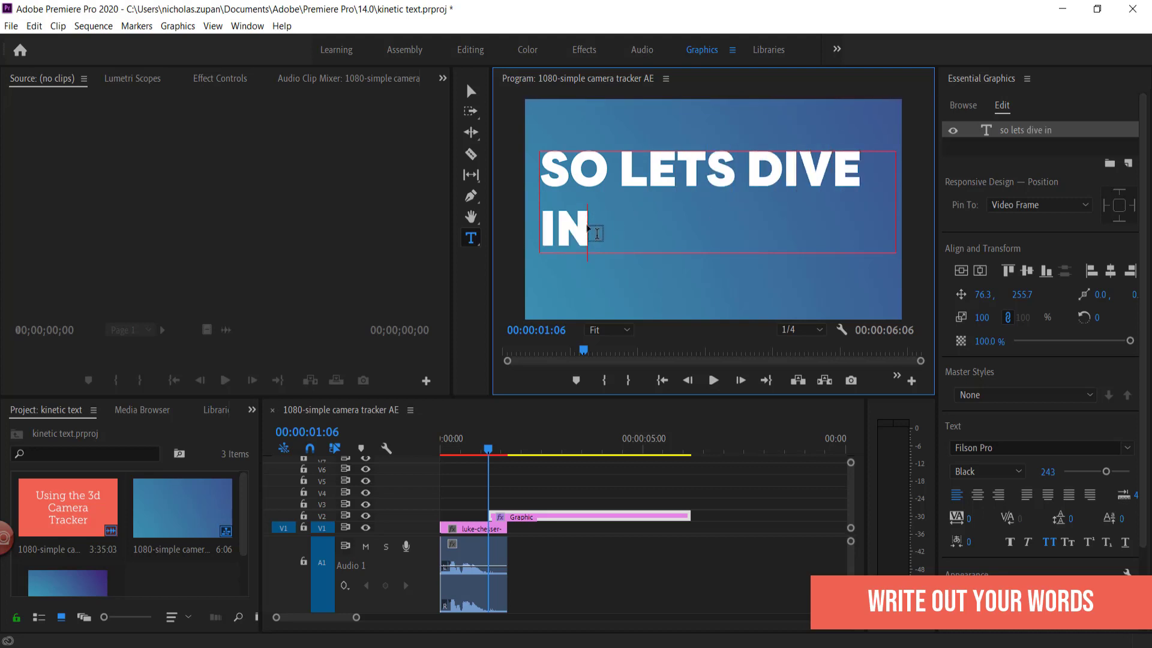
Set the font size of the whole title to 225 so it fits on one line
key("ctrl+a")
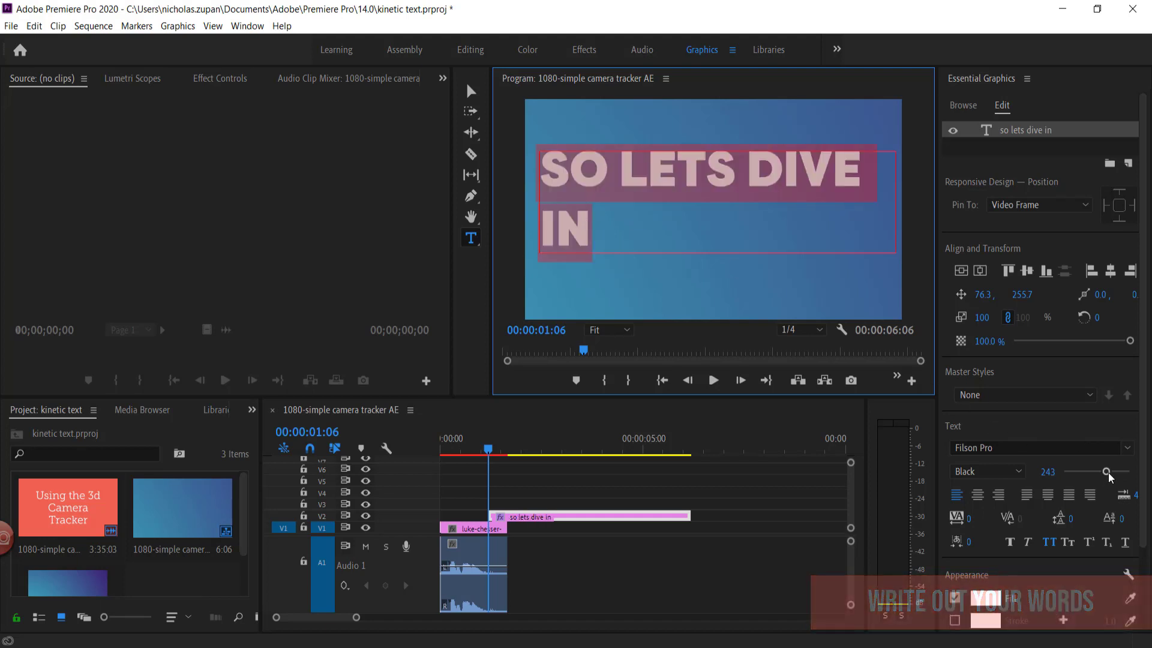
left_click_drag(1106, 472, 1102, 472)
left_click(471, 91)
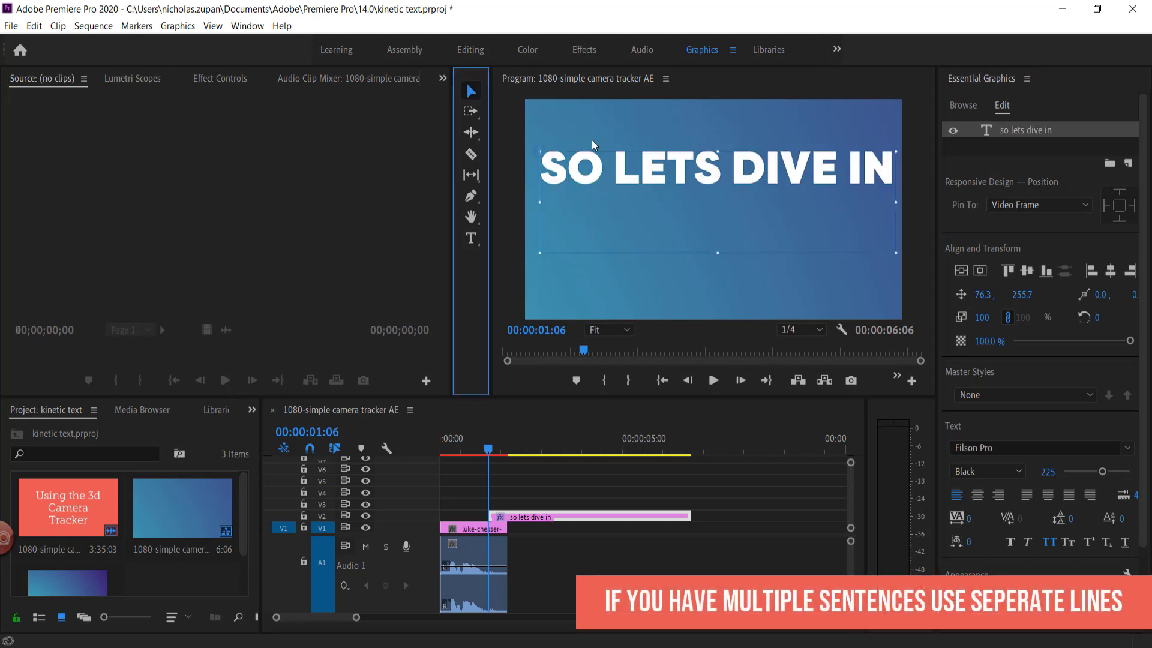
Move the title down to position 57.4, 400.7 and shorten its text box to about one line's height
left_click_drag(639, 173, 638, 204)
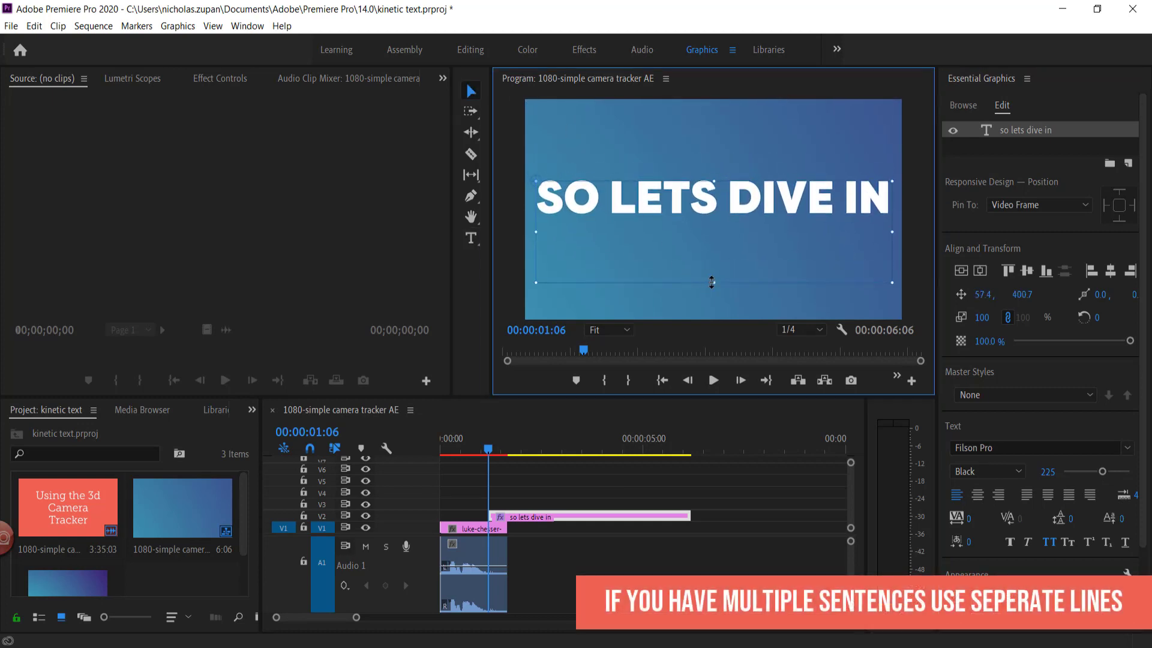
left_click_drag(713, 282, 714, 239)
left_click(469, 96)
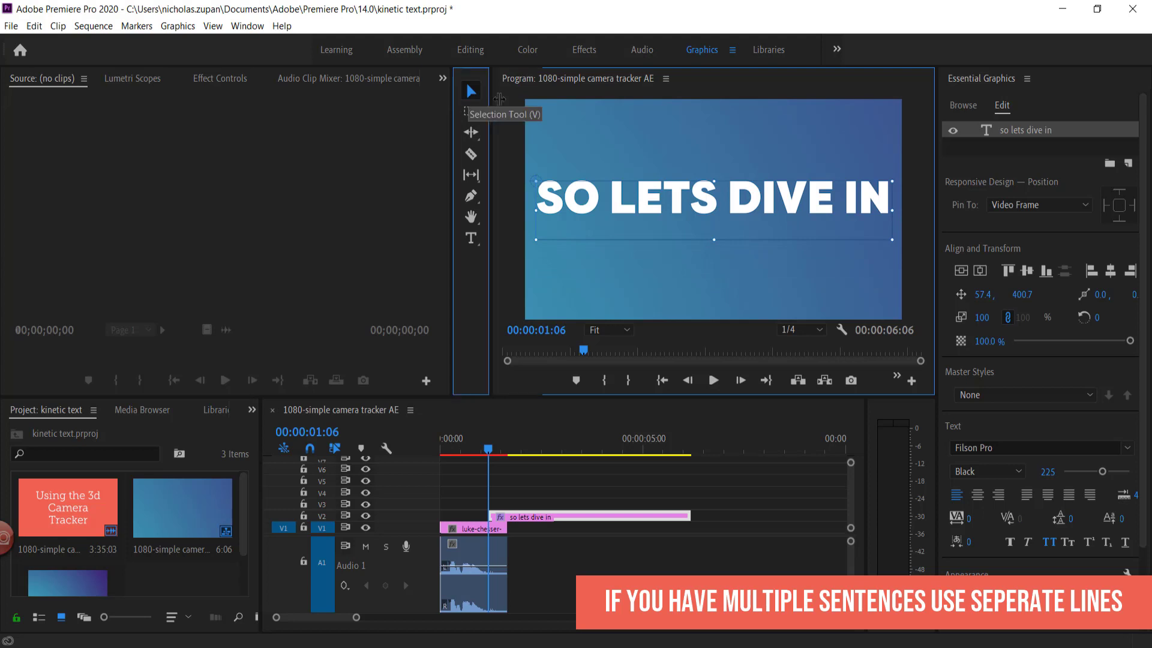
left_click(650, 205)
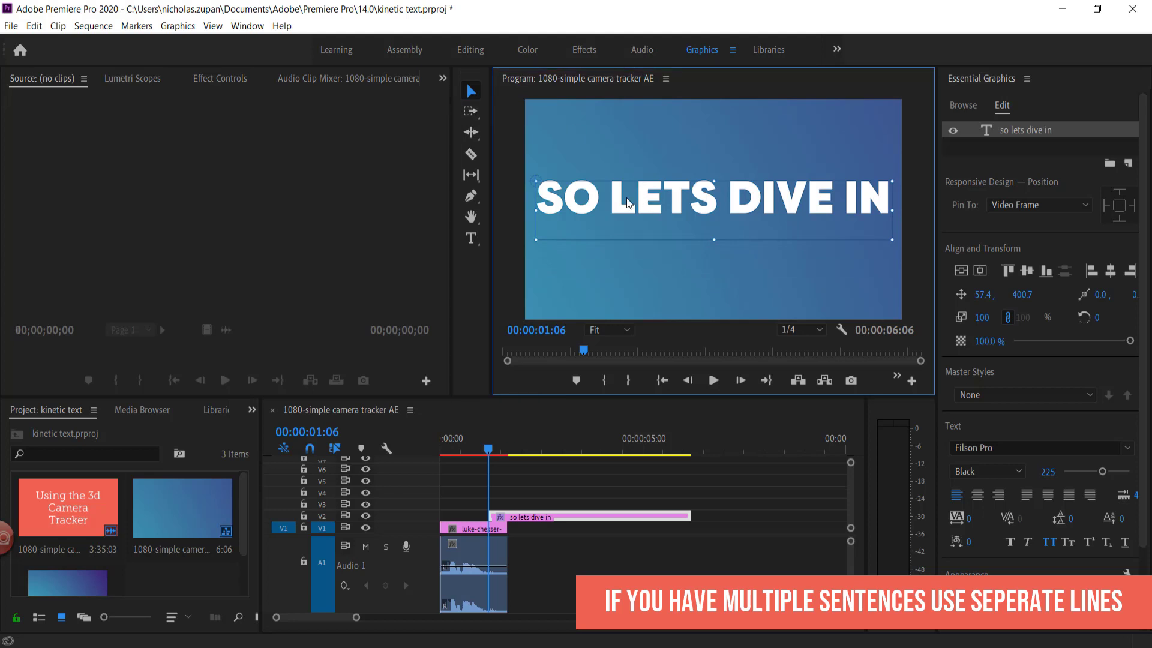
Set the font style of the word "SO" to Thin and of "LETS" to Book
left_click(471, 238)
double_click(567, 199)
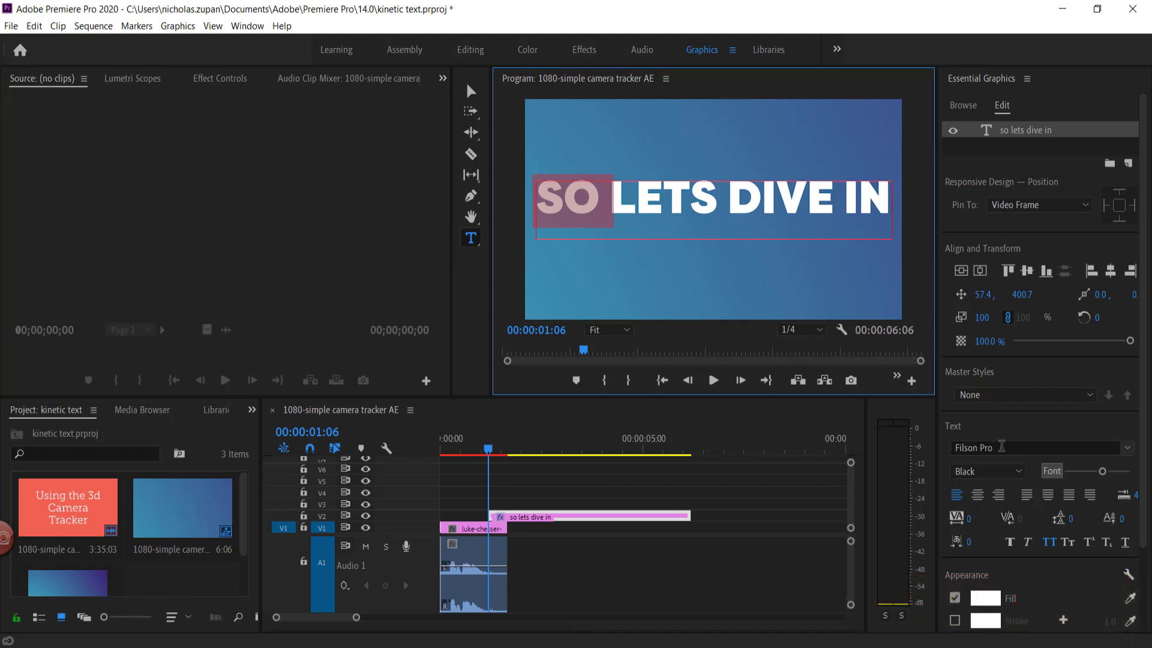
left_click(987, 471)
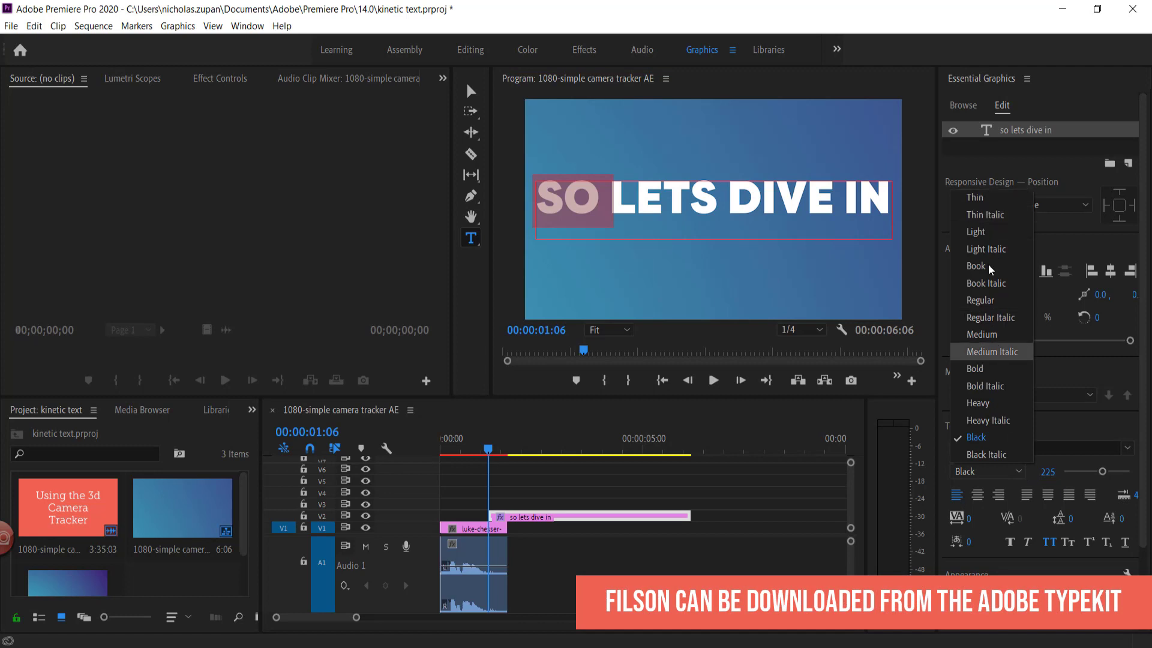
left_click(979, 197)
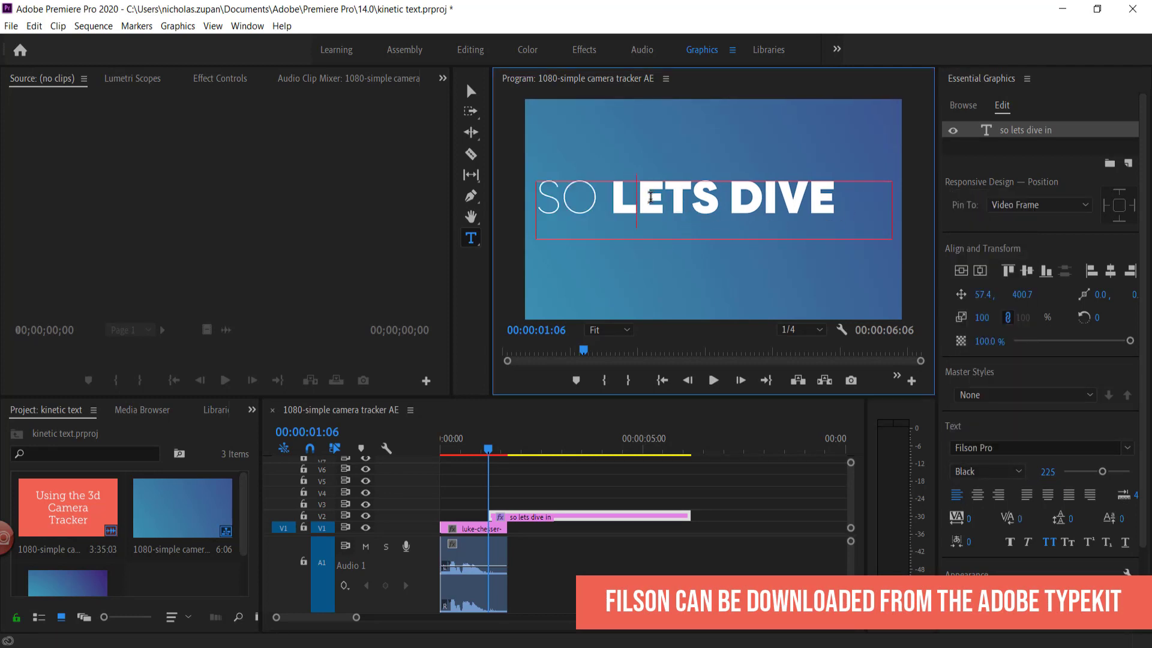
double_click(651, 197)
left_click(989, 472)
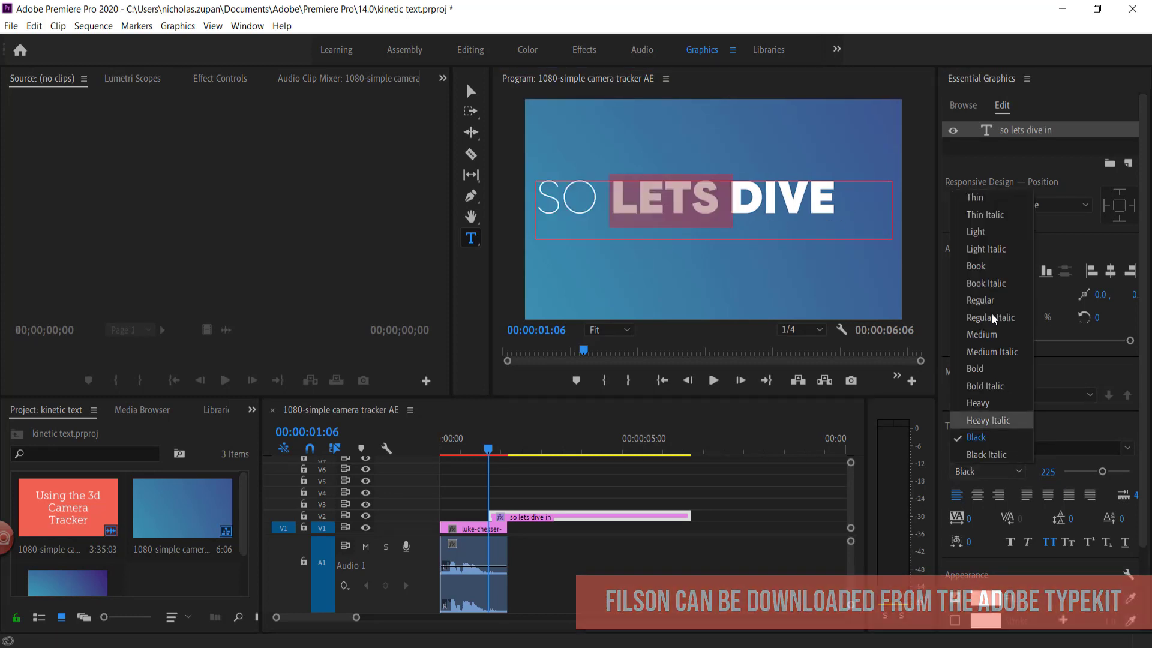
left_click(990, 267)
Set the font style of the word "DIVE" to Heavy and nudge the title to position 50.4, 400.7
double_click(768, 204)
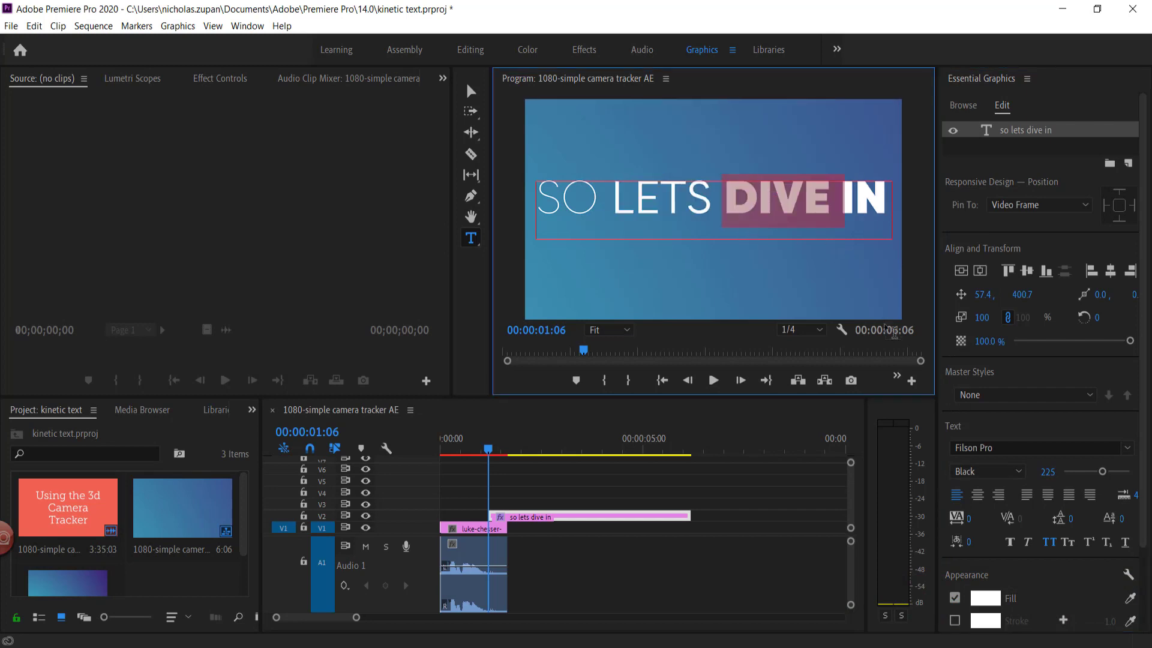
left_click(1016, 472)
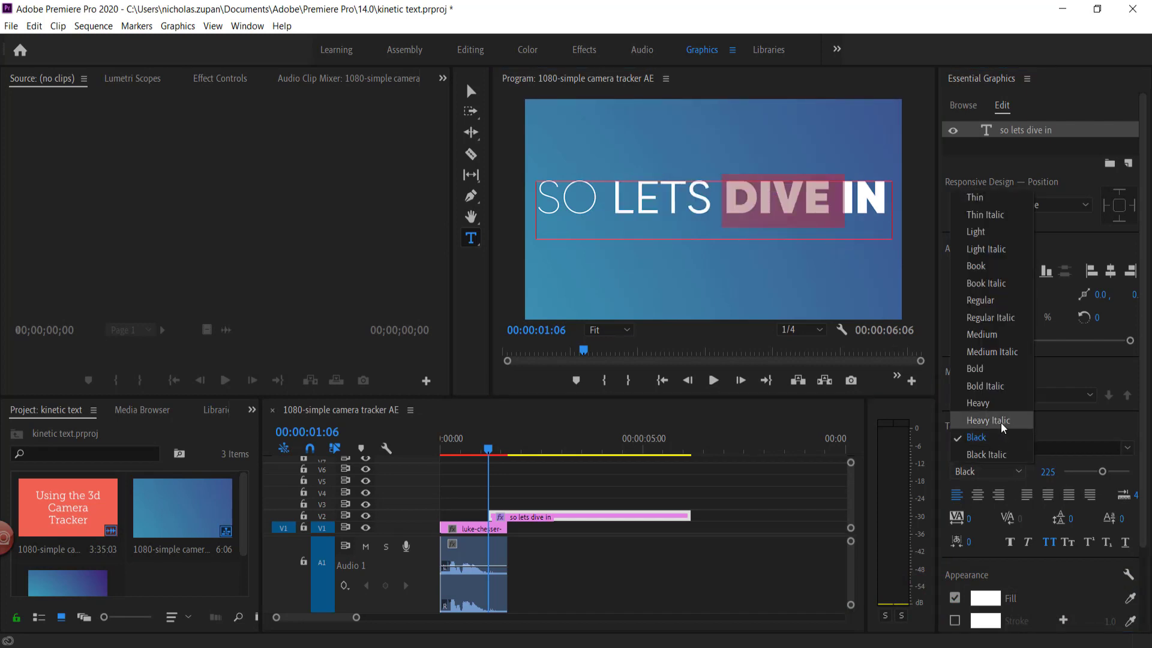
left_click(987, 406)
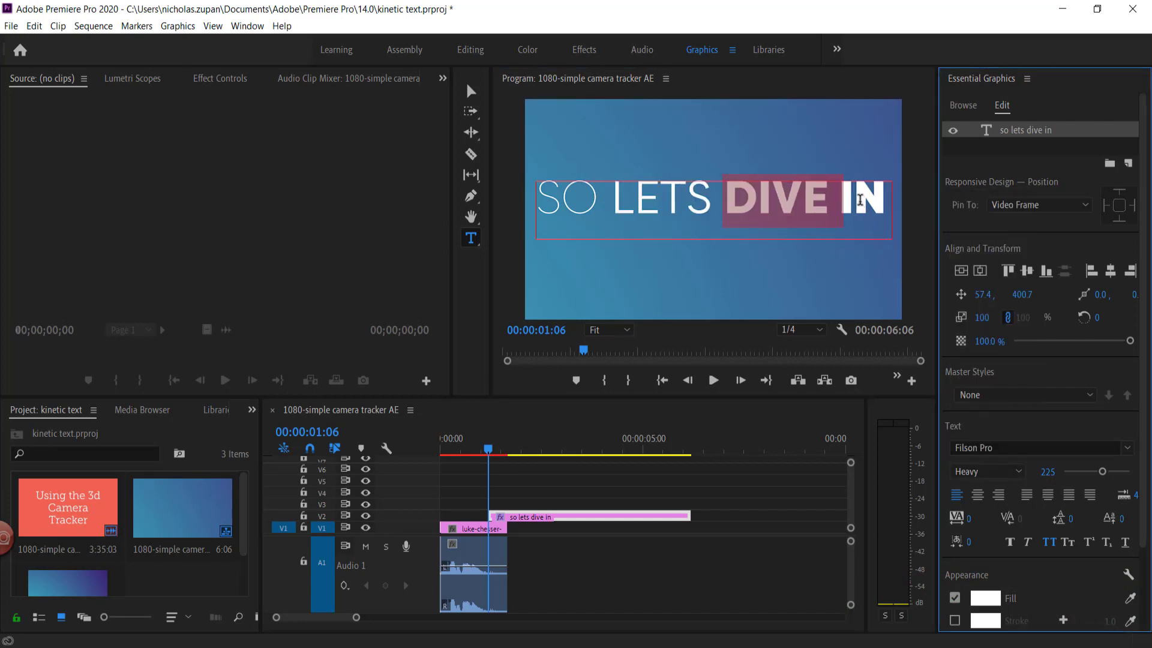
key("Escape")
left_click_drag(739, 207, 738, 207)
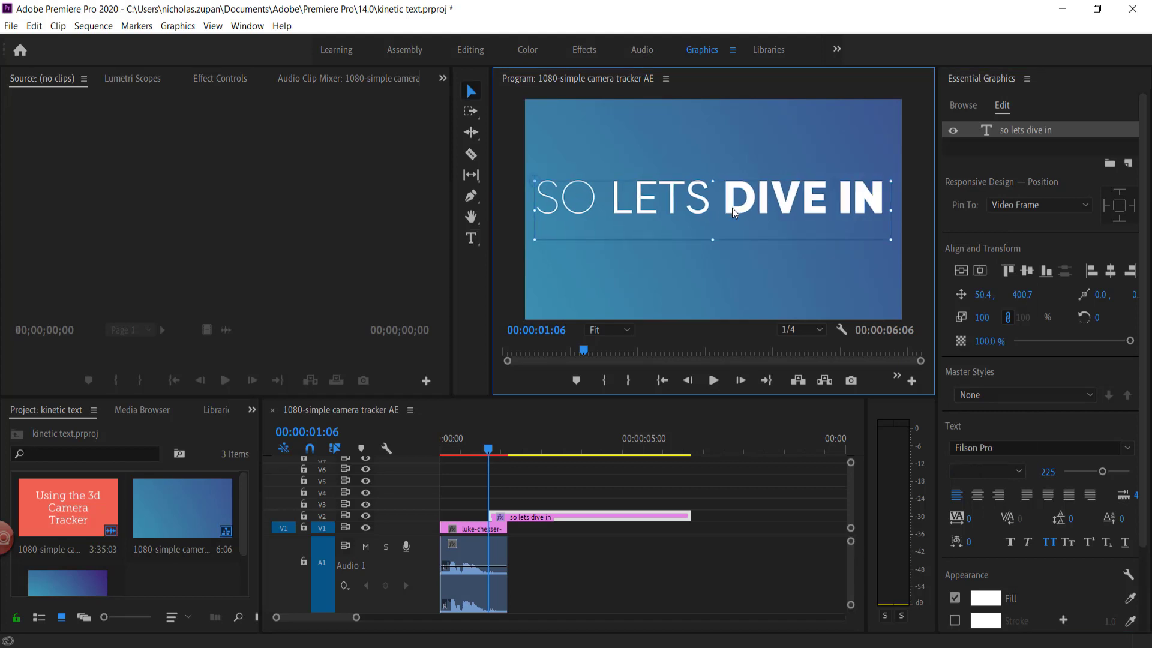
Move the title clip on V2 to the sequence start, trim it to the background's end and play from the beginning
left_click_drag(533, 521, 483, 520)
left_click_drag(634, 515, 507, 515)
key("Home")
key("space")
left_click_drag(475, 447, 406, 461)
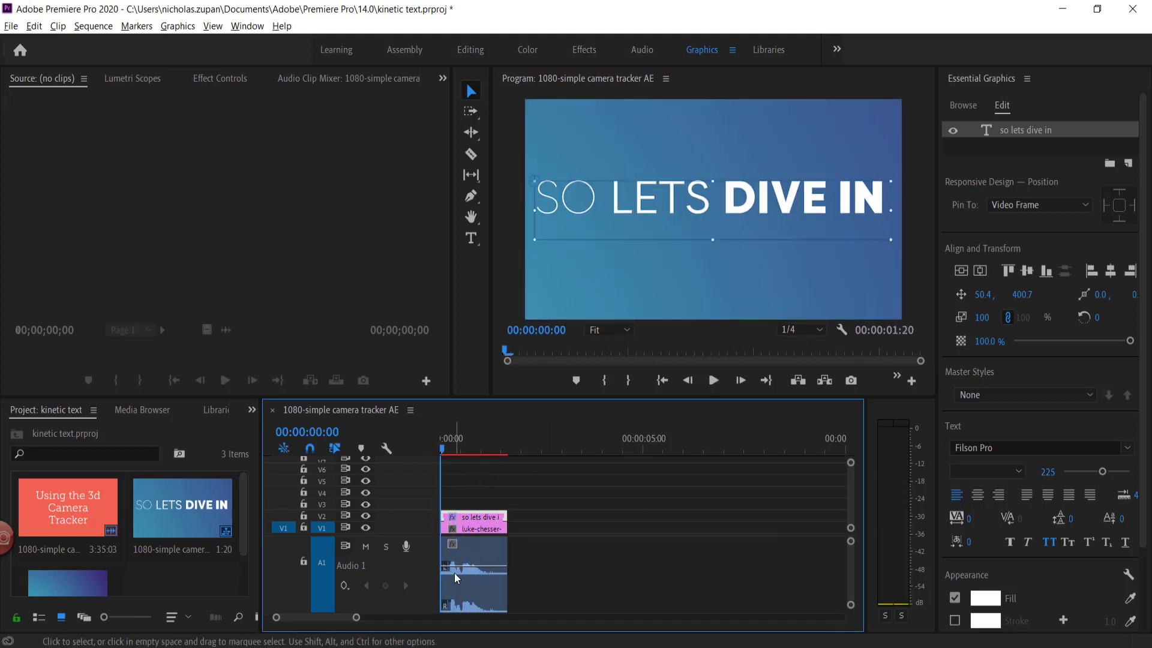
Increase the height of audio track A1 to enlarge its waveform
key("alt")
scroll(422, 537, "down", 2)
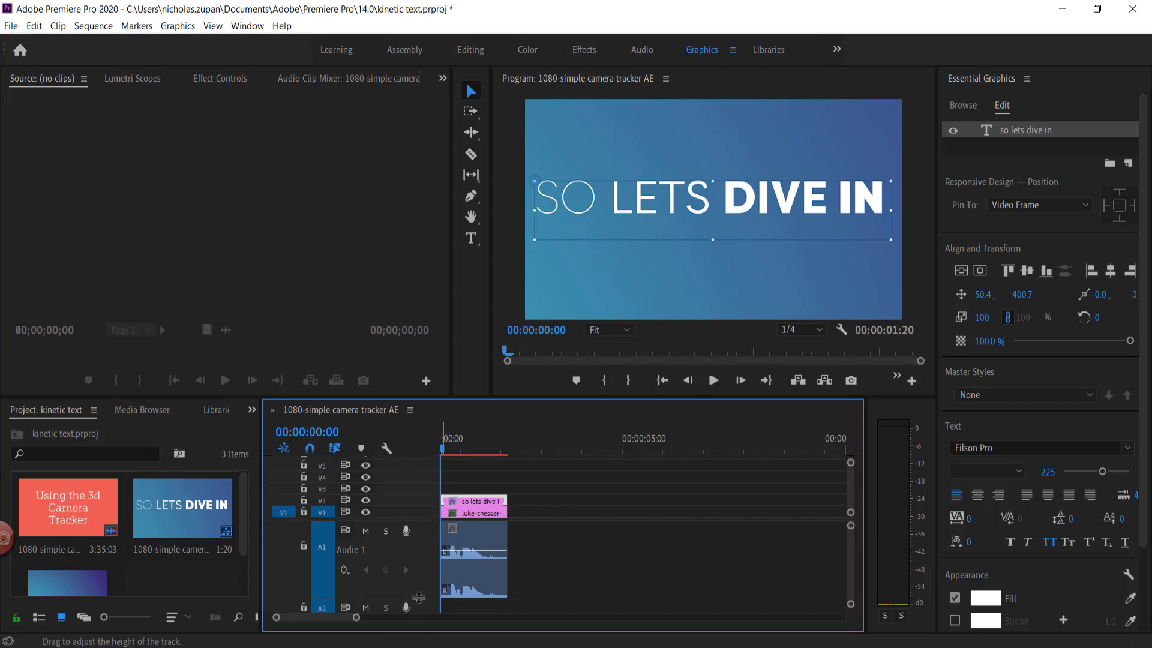
left_click_drag(418, 598, 418, 613)
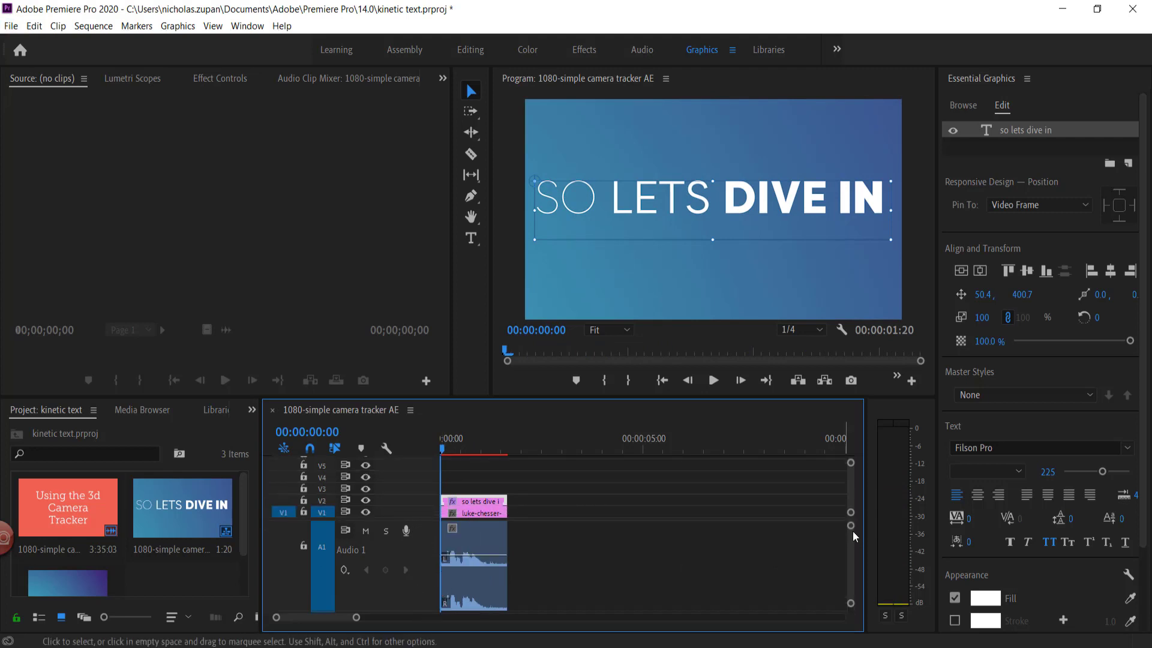
Bring the A1 waveform into view and move the playhead to 00:00:00:03, where the spoken word "SO" begins
left_click_drag(852, 527, 856, 536)
scroll(855, 535, "up", 3)
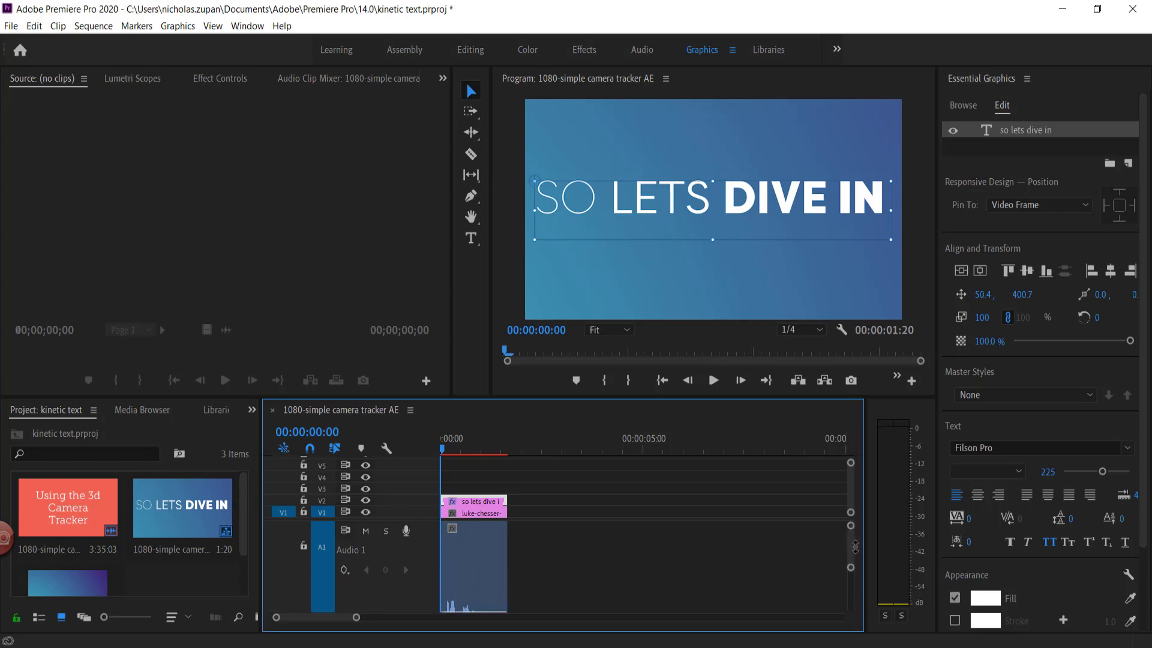
scroll(574, 541, "right", 2)
scroll(574, 541, "left", 2)
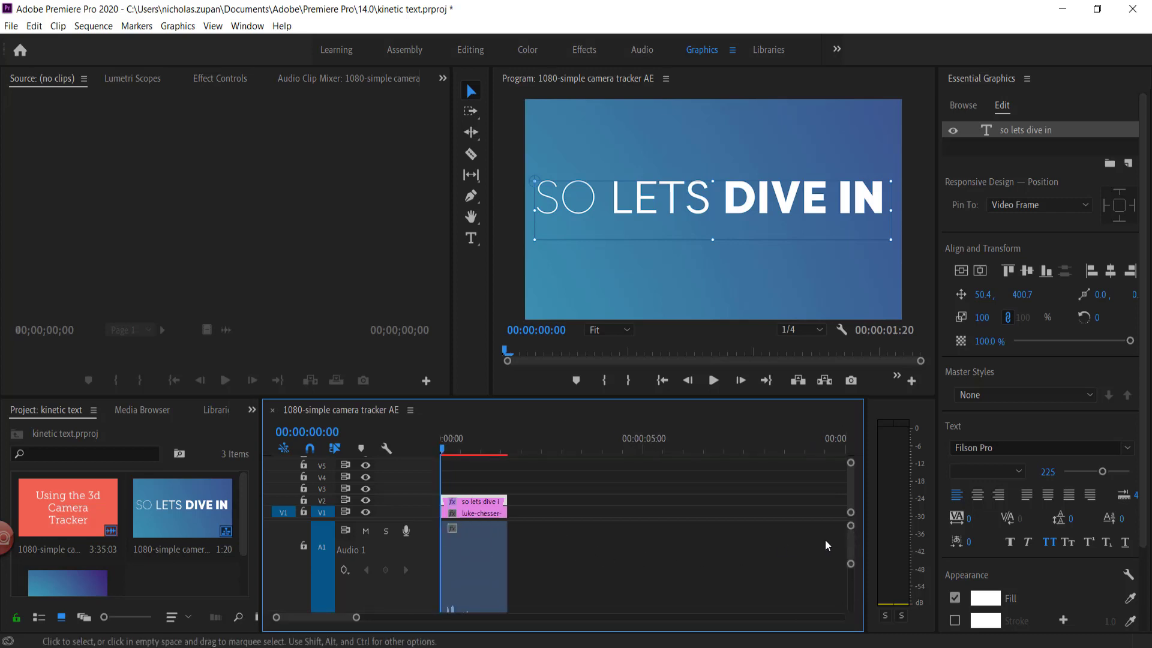
scroll(855, 546, "down", 2)
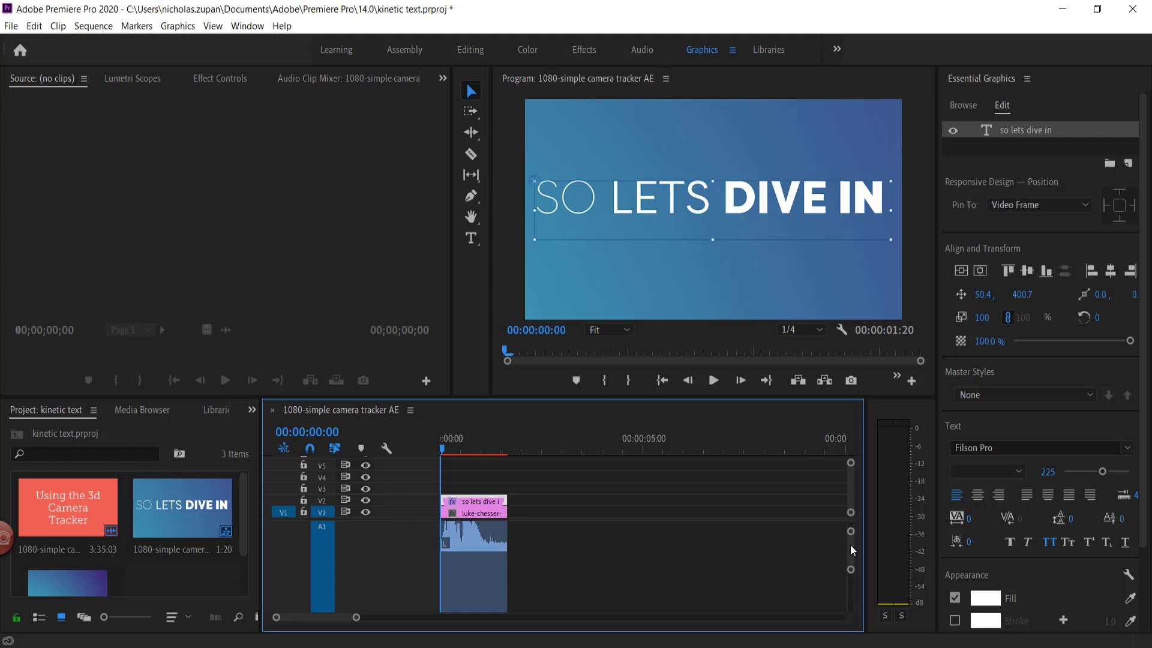
scroll(852, 548, "up", 2)
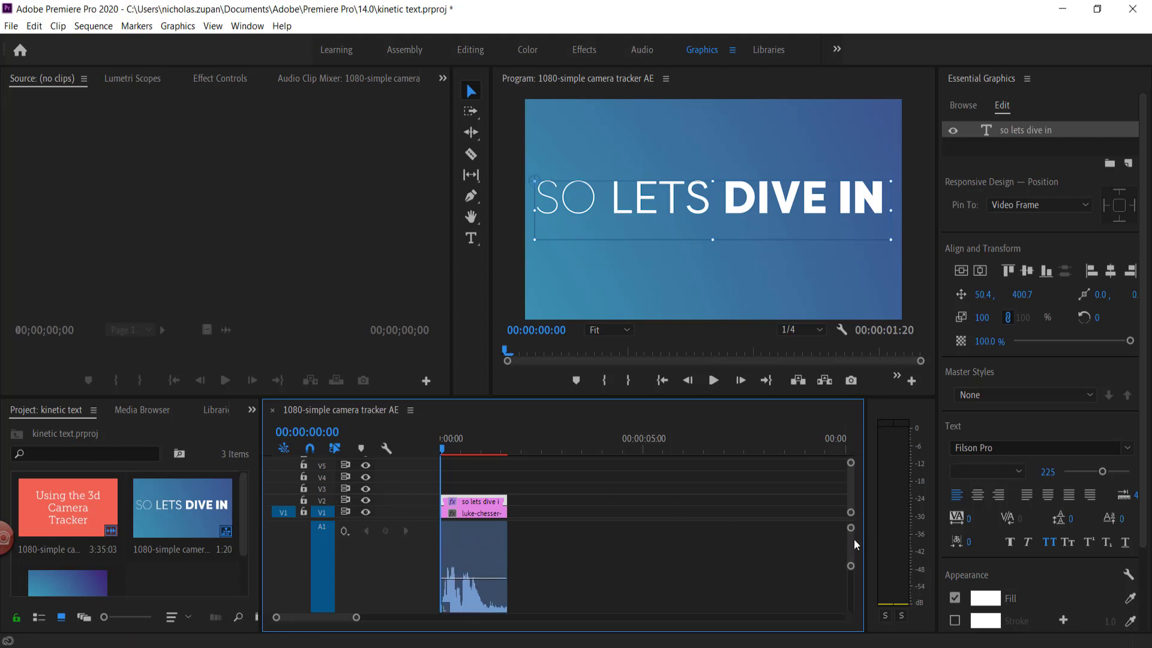
scroll(855, 545, "down", 1)
left_click_drag(443, 449, 444, 451)
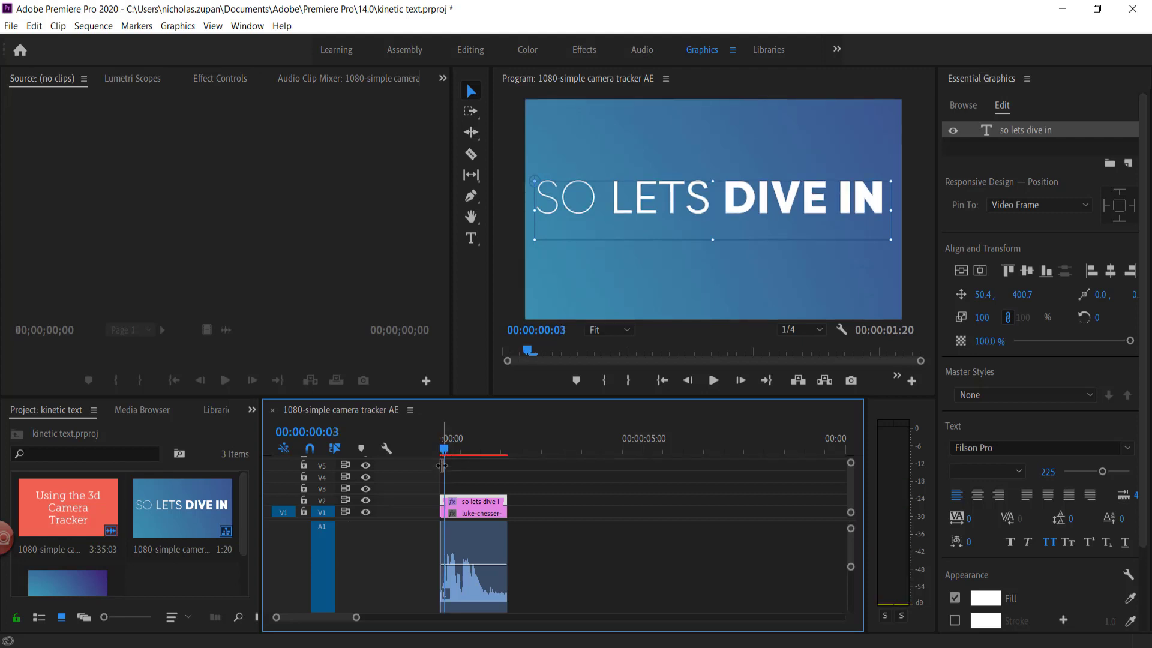
Find the Crop effect in the Effects workspace and apply it to the "so lets dive in" title clip on V2
left_click(585, 51)
left_click(1009, 99)
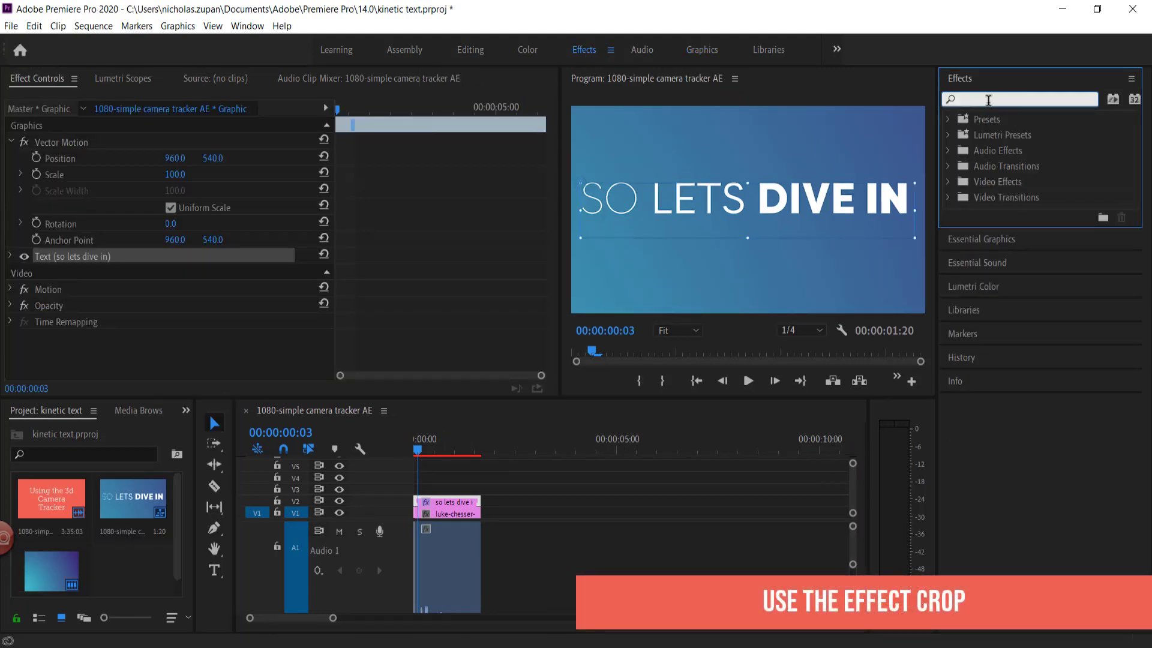
type("crop")
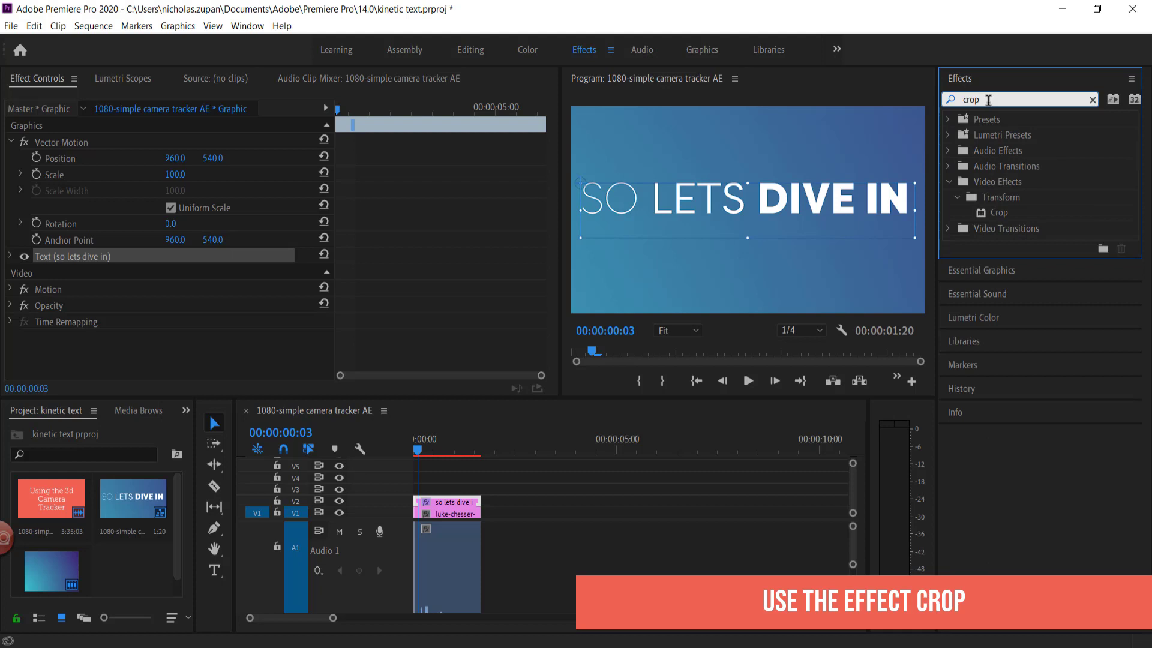
left_click_drag(999, 214, 447, 506)
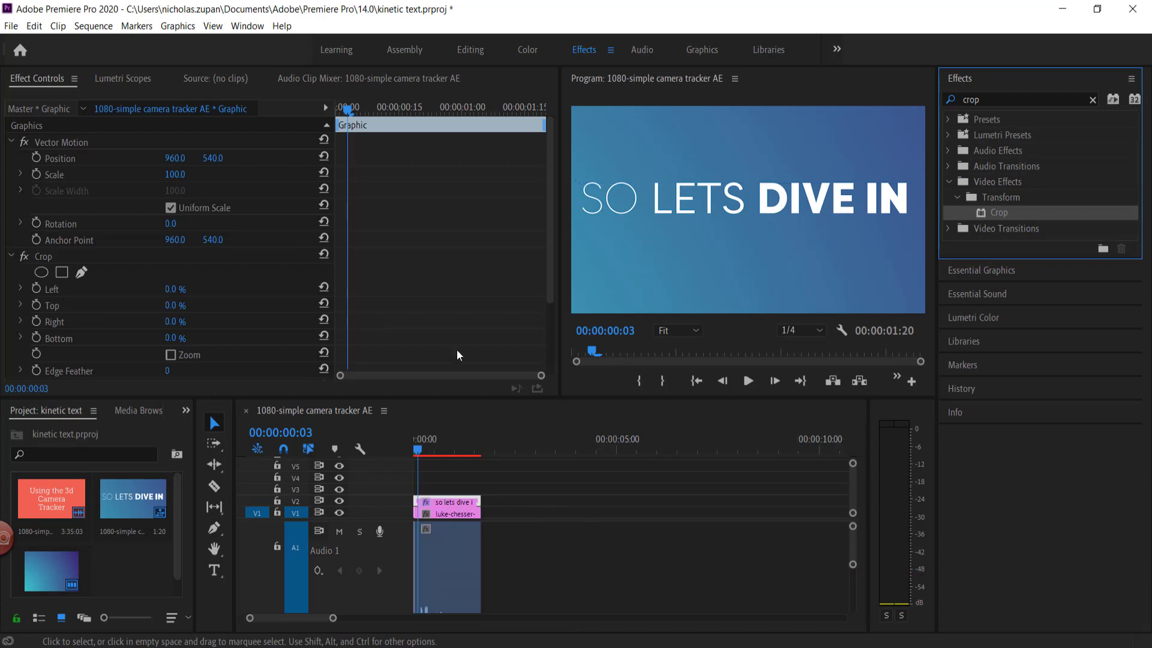
Start animating the Crop effect's Right value at 00:00:00:03 and set it to 80% so only "SO" shows
left_click_drag(549, 187, 548, 244)
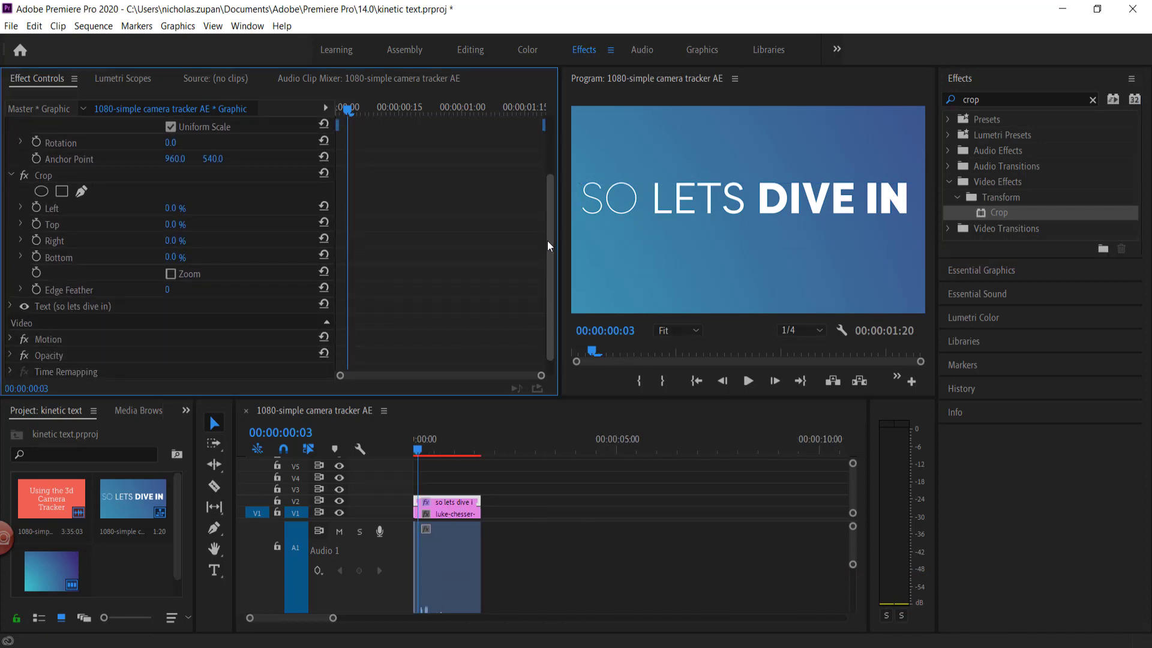
left_click_drag(417, 452, 418, 457)
scroll(855, 553, "down", 1)
scroll(854, 552, "down", 1)
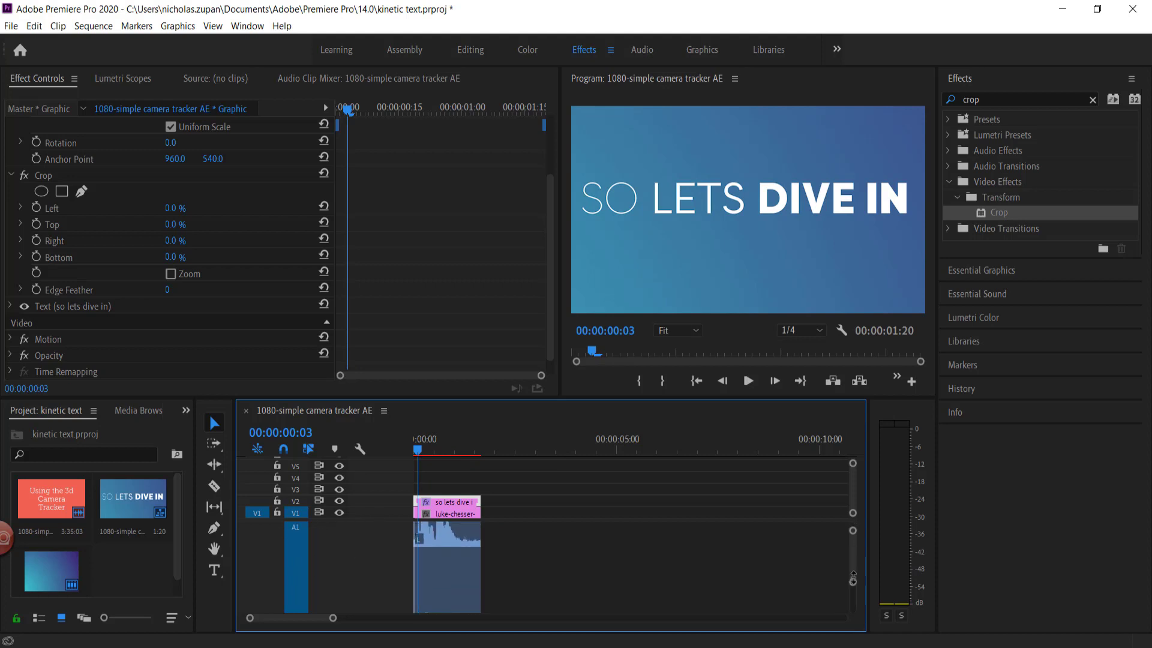
mouse_move(854, 579)
left_mouse_down()
mouse_move(857, 590)
mouse_move(852, 560)
left_mouse_up()
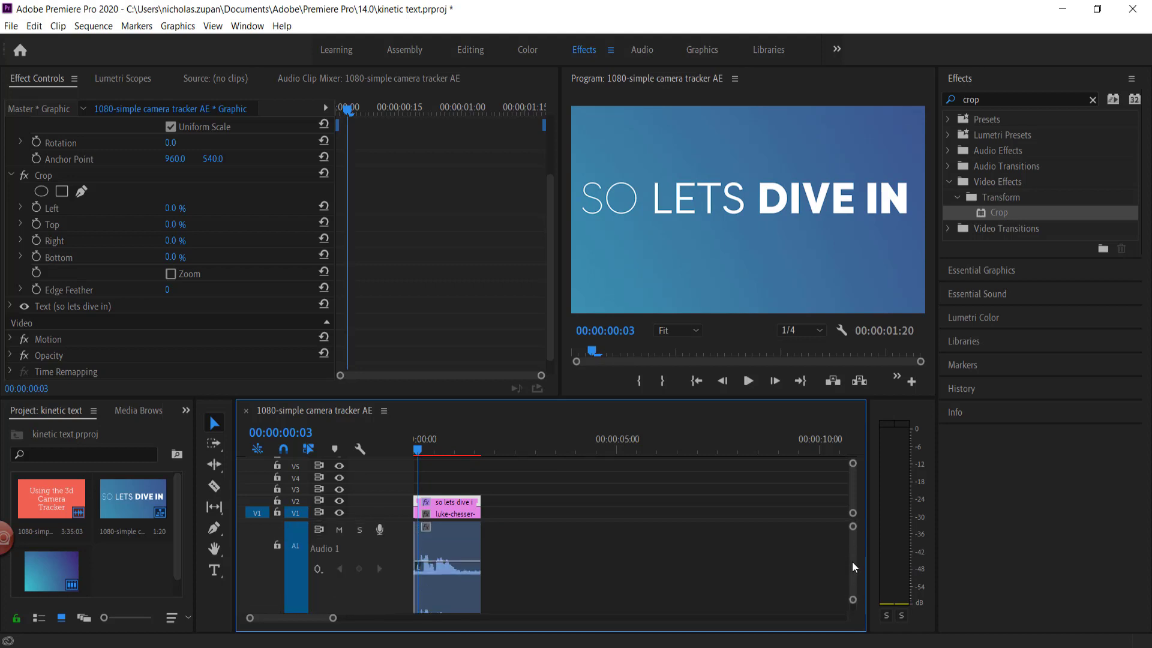
left_click(37, 241)
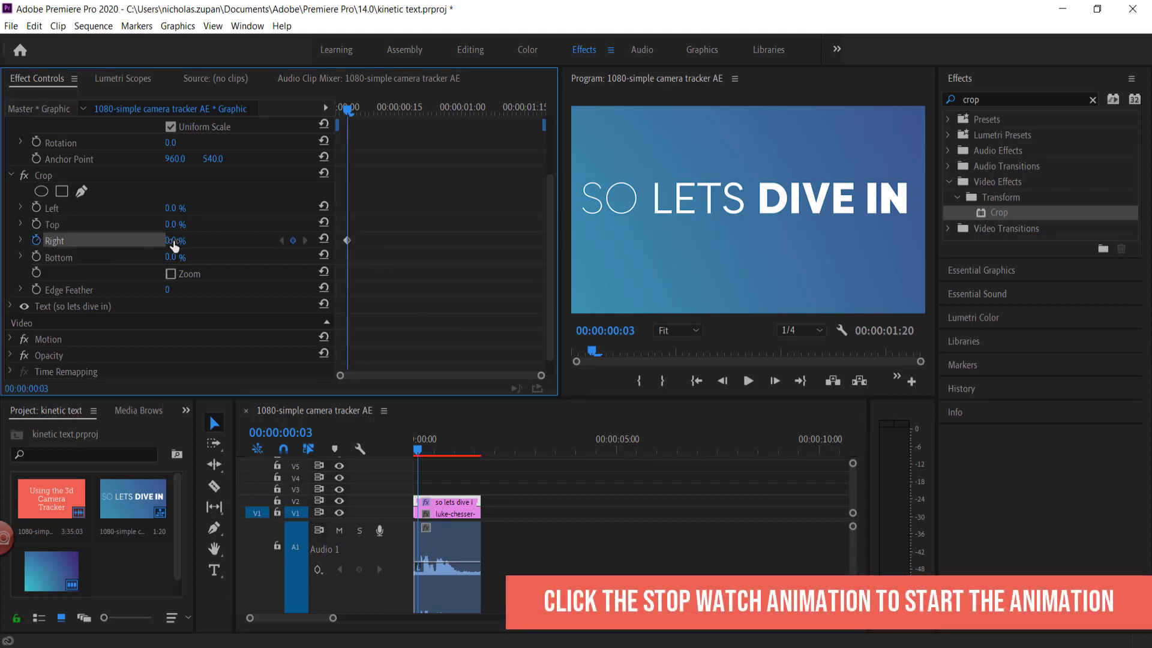
left_click_drag(174, 240, 191, 241)
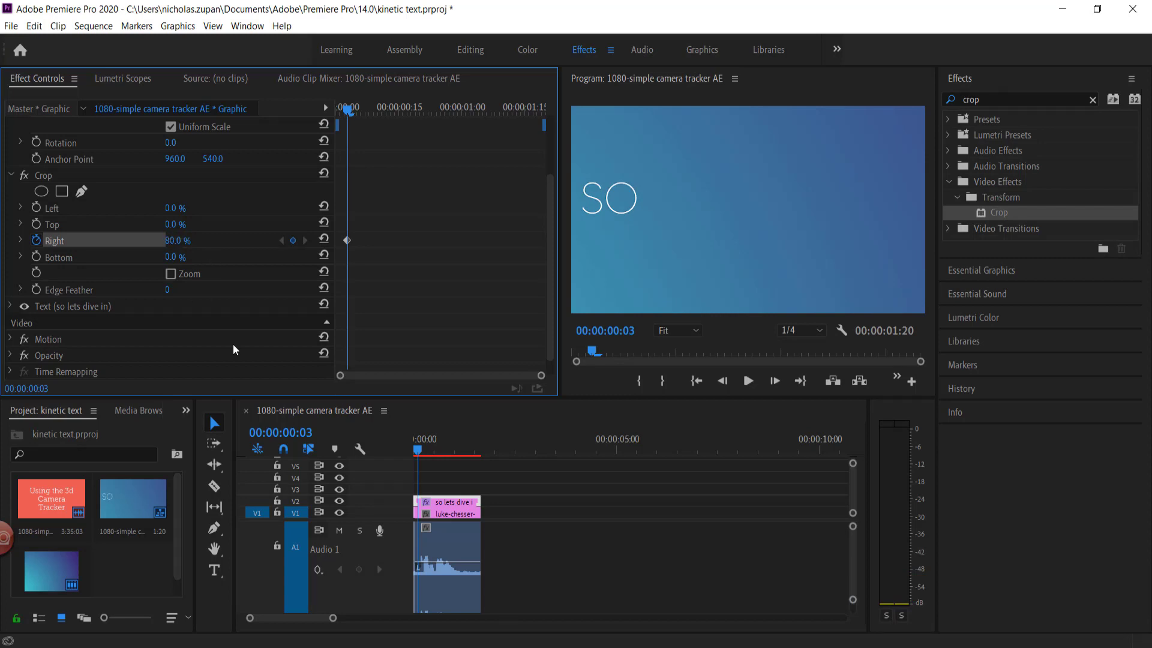
Add a hold keyframe for Crop Right at 00:00:00:08, reduce it to 49% one frame on to reveal "LETS", and play back
left_click_drag(422, 457, 427, 456)
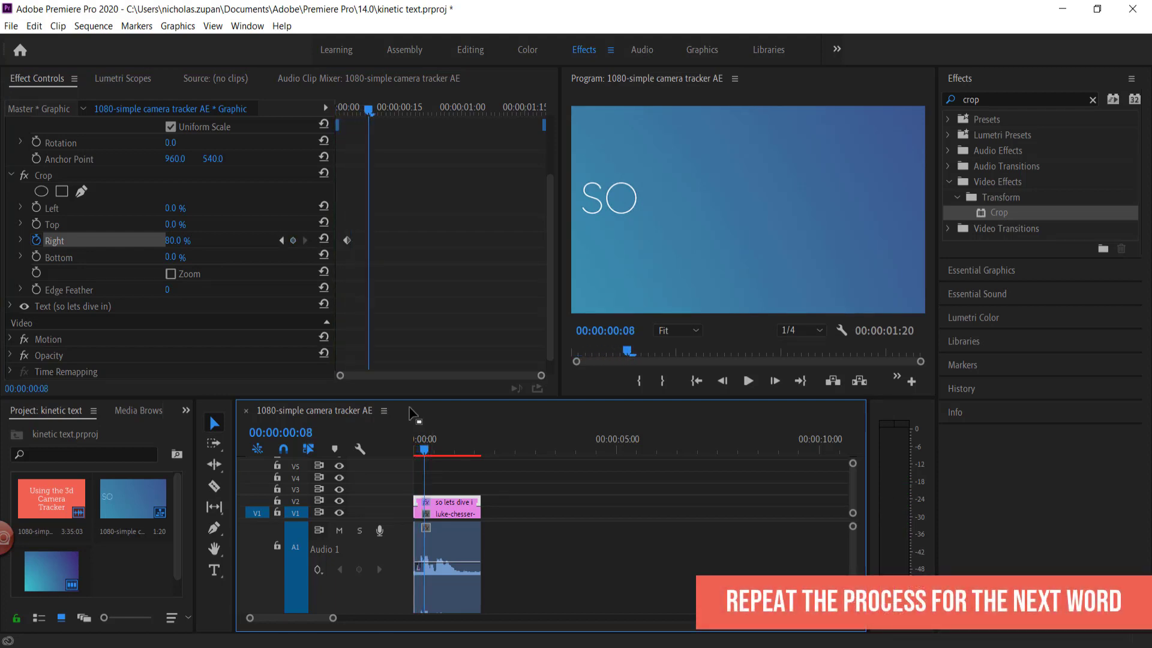
left_click(296, 239)
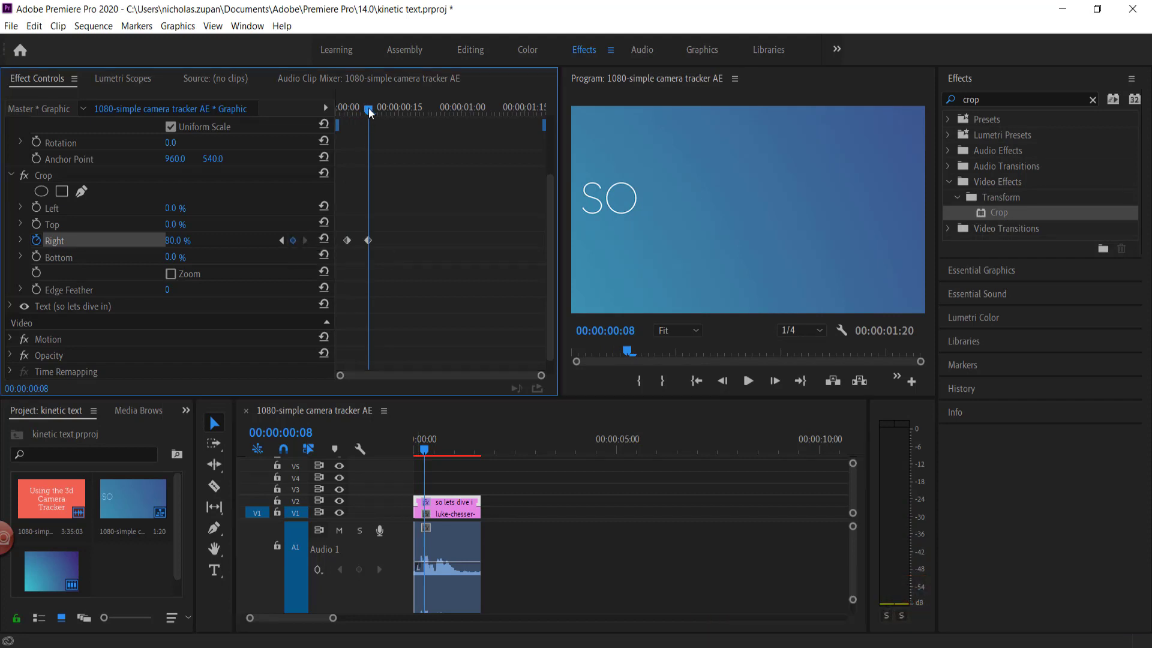
left_click_drag(369, 109, 374, 112)
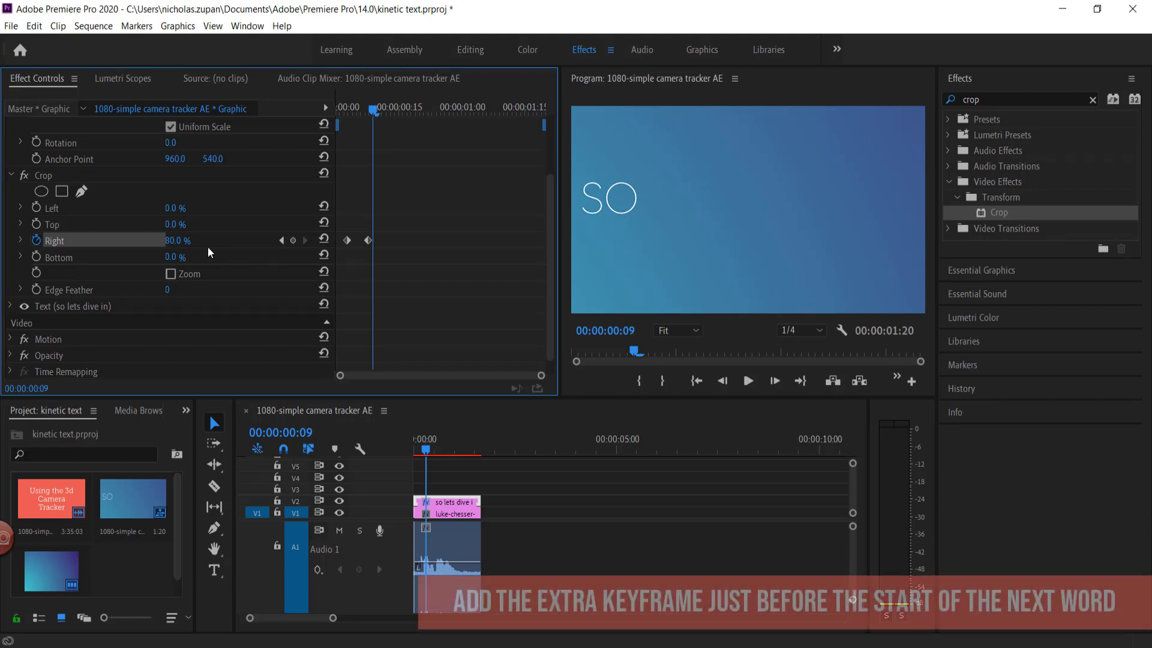
left_click_drag(174, 240, 155, 240)
mouse_move(426, 448)
left_mouse_down()
mouse_move(413, 450)
mouse_move(424, 451)
left_mouse_up()
key("space")
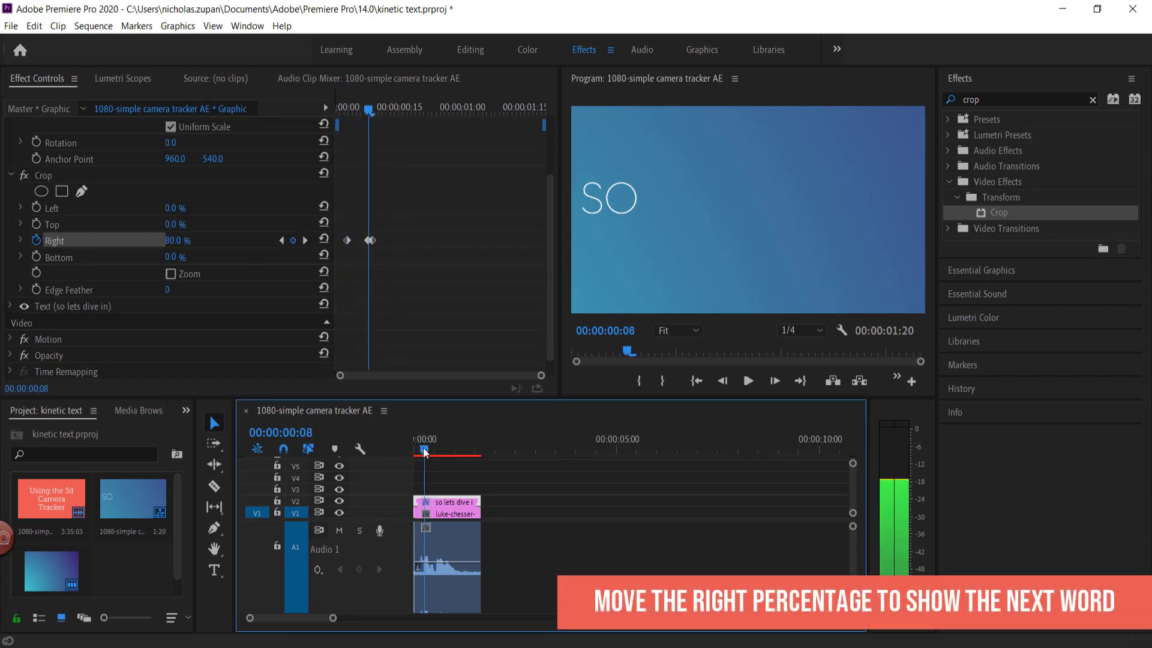
Shift the two Crop Right keyframes for "LETS" slightly earlier to match the audio and play the result from the beginning
left_click(379, 237)
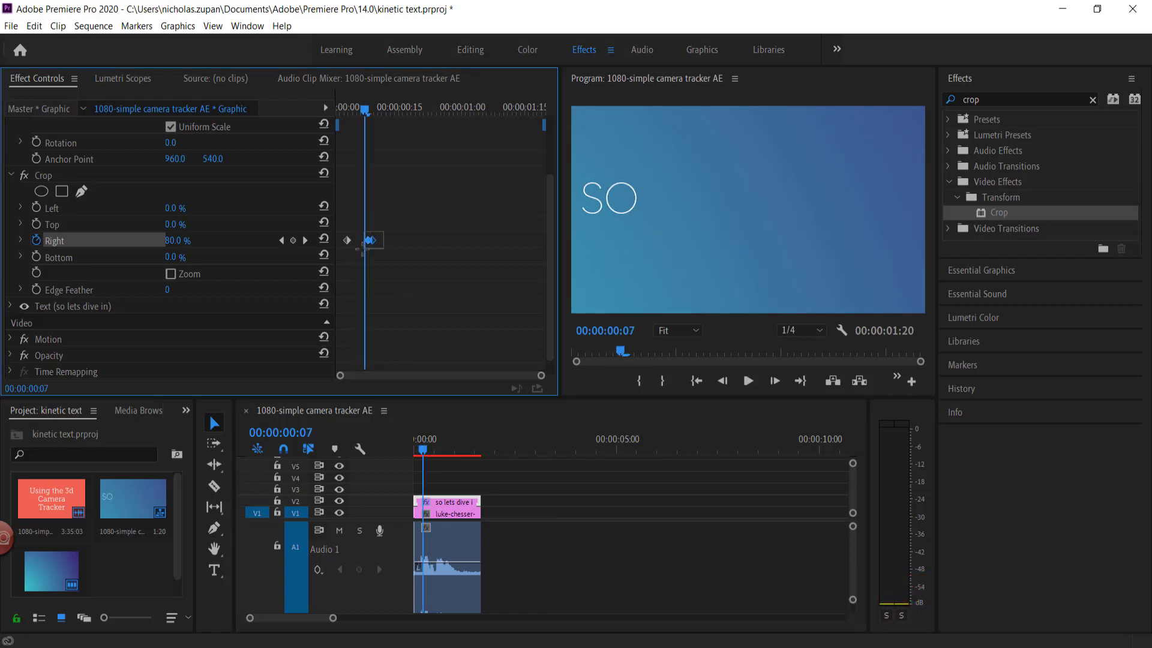
left_click(372, 241)
left_click_drag(373, 243, 369, 243)
left_click_drag(365, 110, 424, 111)
left_click_drag(368, 241, 363, 241)
left_click_drag(387, 108, 312, 106)
key("space")
key("space")
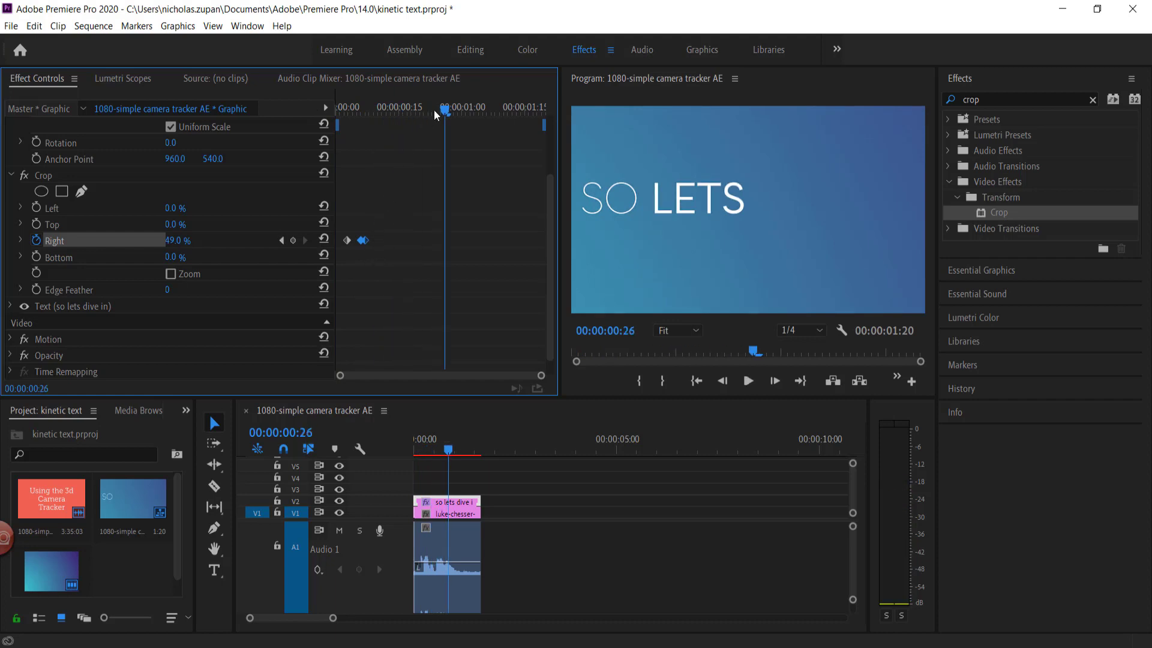
Delete the inexact second keyframe for "LETS" and key a lower Crop Right value at 00:00:00:07 to reveal the whole word
left_click(396, 112)
left_click_drag(395, 113, 366, 115)
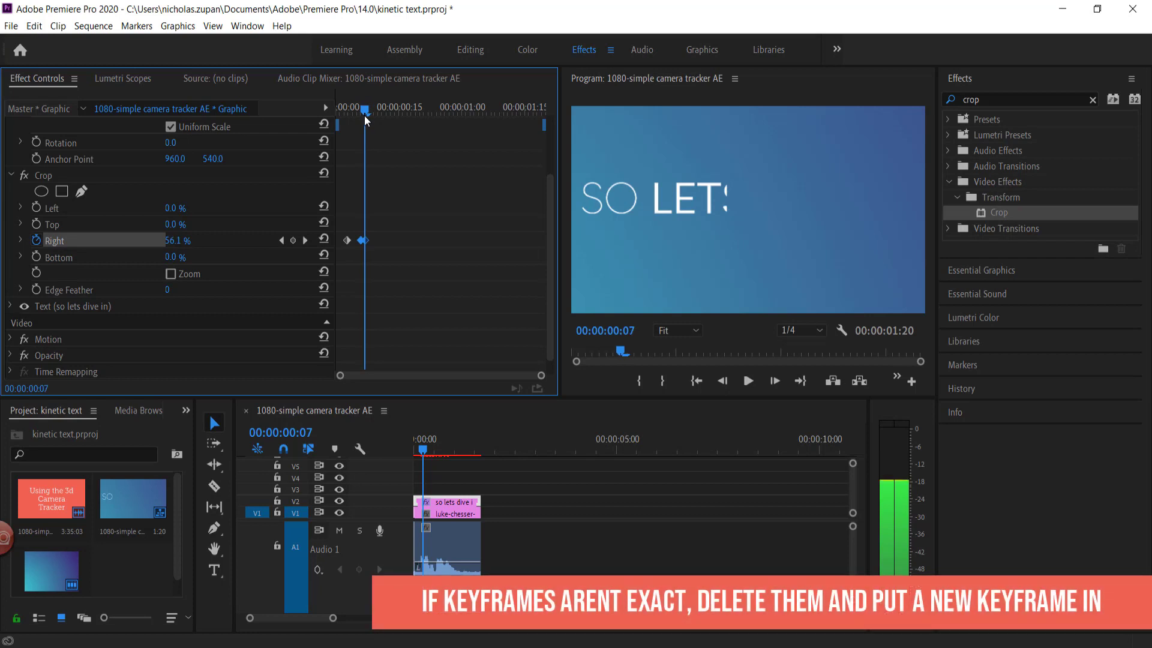
left_click(367, 240)
key("Delete")
mouse_move(170, 242)
left_mouse_down()
mouse_move(184, 243)
mouse_move(154, 242)
left_mouse_up()
Add a hold keyframe for Crop Right where "DIVE" is spoken and lower the value just after it to reveal that word
left_click_drag(365, 110, 402, 111)
left_click(293, 241)
left_click_drag(173, 242, 155, 242)
Add a hold keyframe for Crop Right where "IN" is spoken and lower the value to 5% to reveal the last word
left_click_drag(402, 111, 437, 113)
left_click(293, 241)
left_click_drag(172, 242, 164, 242)
Play the sequence from the start to check that each word's reveal matches the spoken audio
left_click_drag(445, 461, 394, 450)
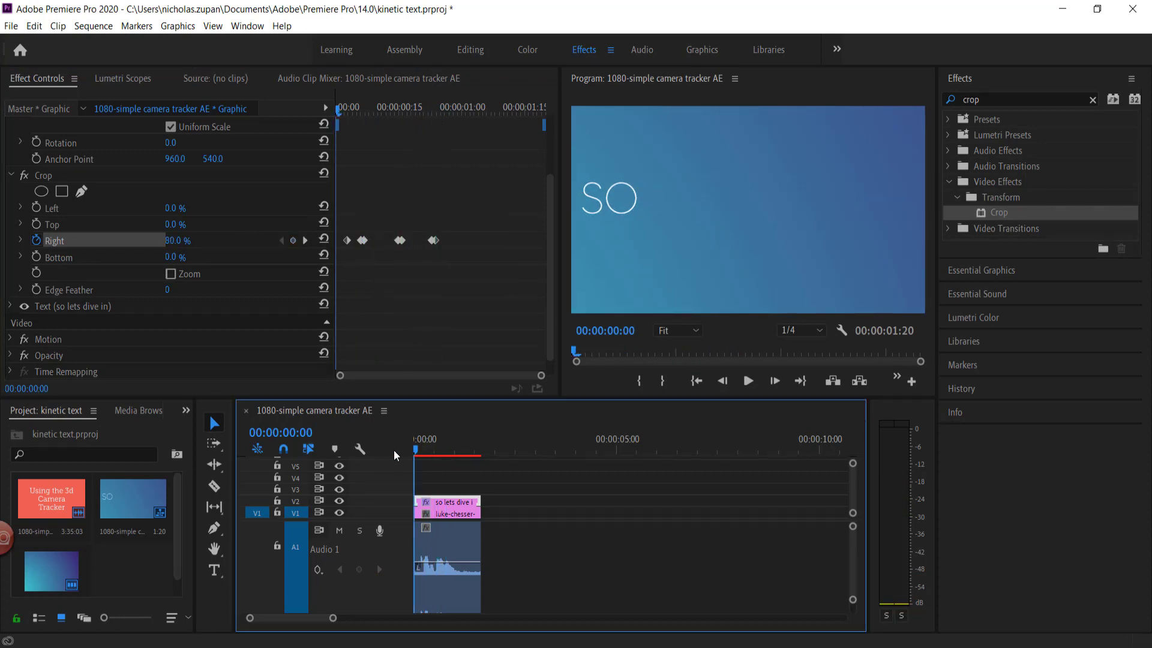
key("space")
key("space")
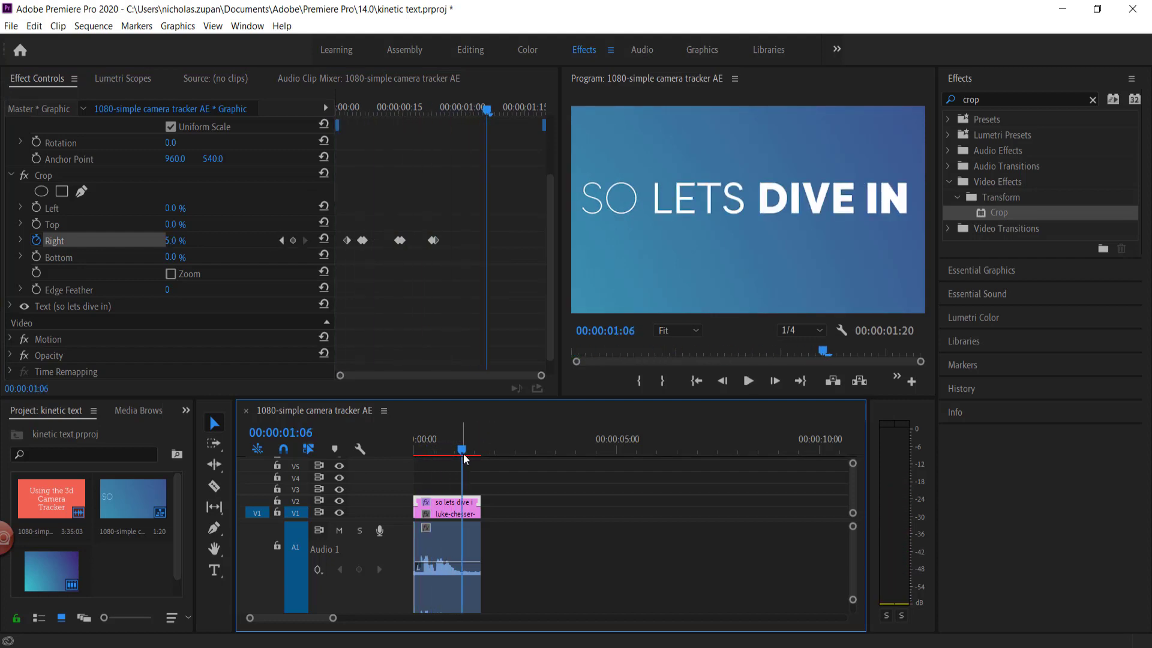
key("Home")
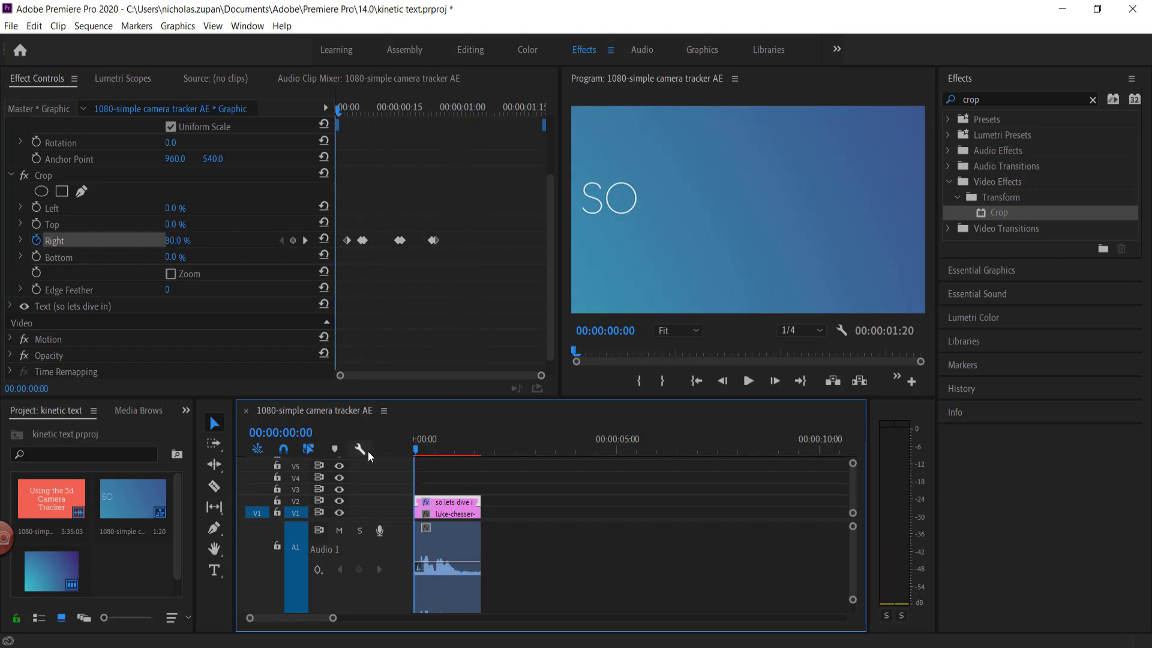
left_click_drag(431, 452, 361, 447)
key("space")
left_click_drag(460, 453, 402, 491)
Scrub through the full multi-line kinetic text sequence from the beginning to about 00:00:08:01
mouse_move(416, 448)
left_mouse_down()
mouse_move(481, 444)
mouse_move(409, 444)
left_mouse_up()
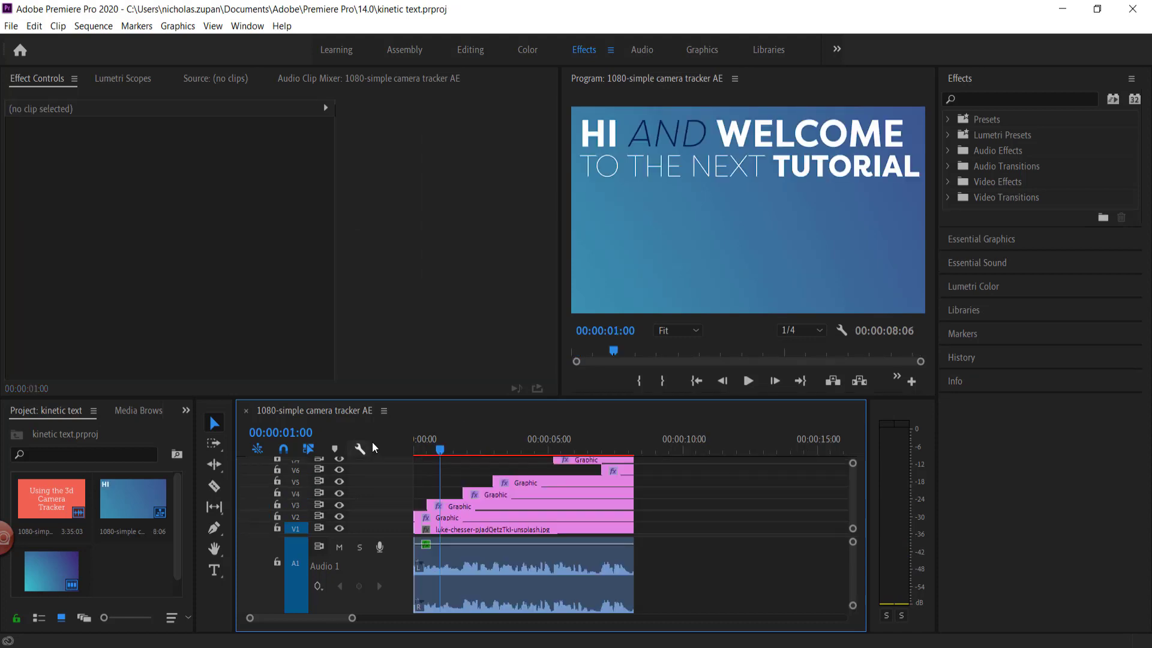
left_click_drag(449, 447, 629, 468)
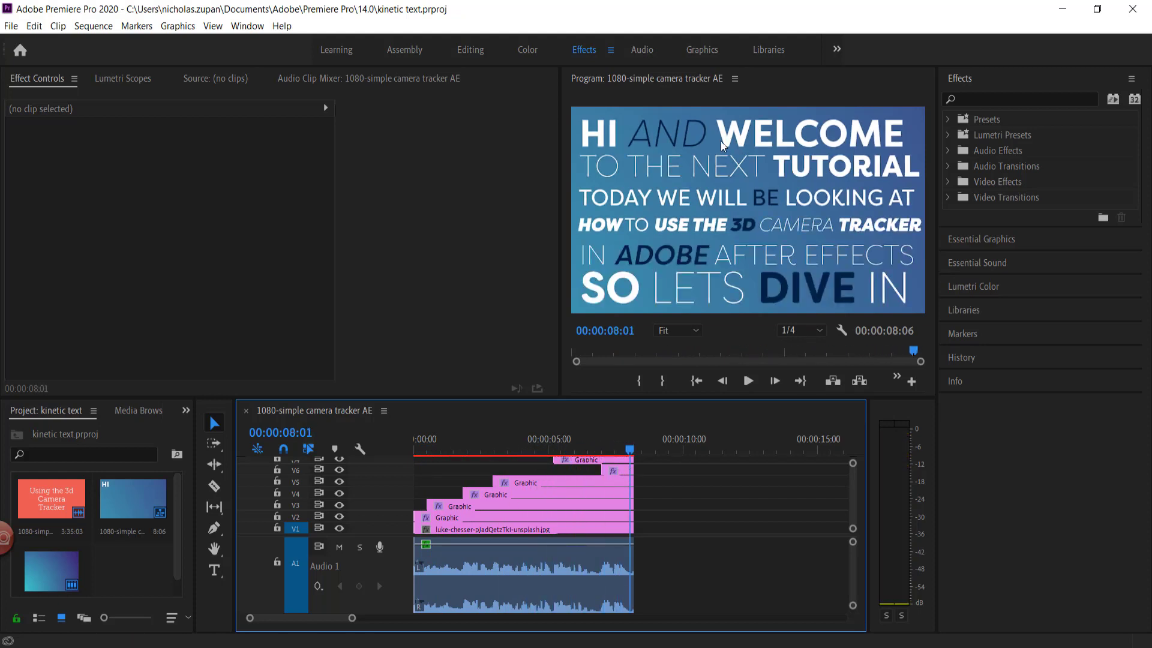